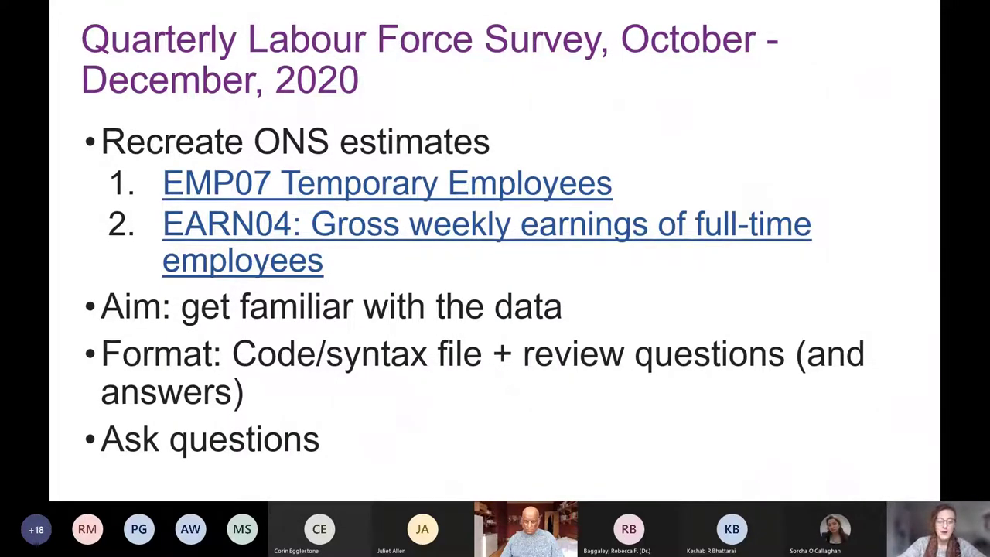
- Switch to the SPSS Data Editor and widen the Label column in the variable list to show more of the descriptions
key("alt+Tab")
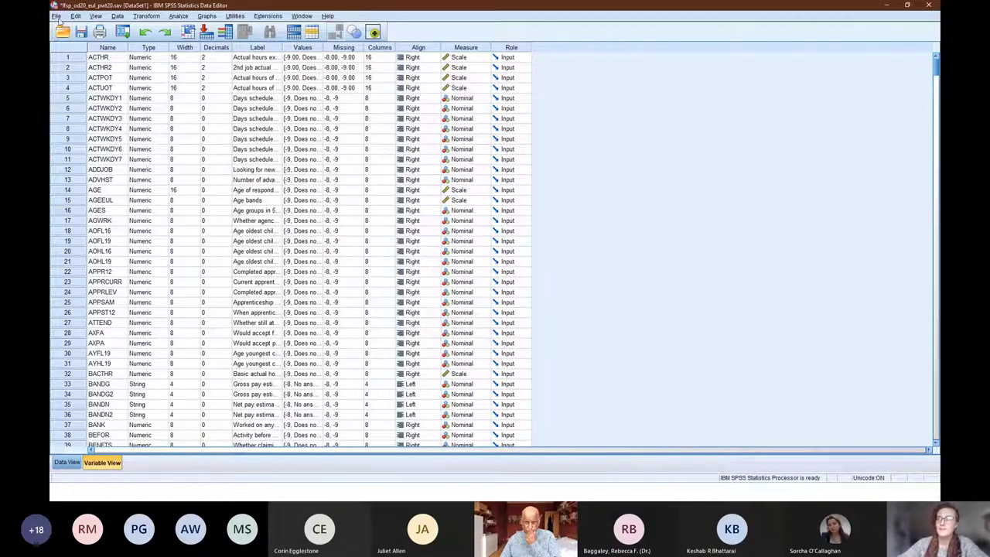
left_click(56, 16)
mouse_move(67, 40)
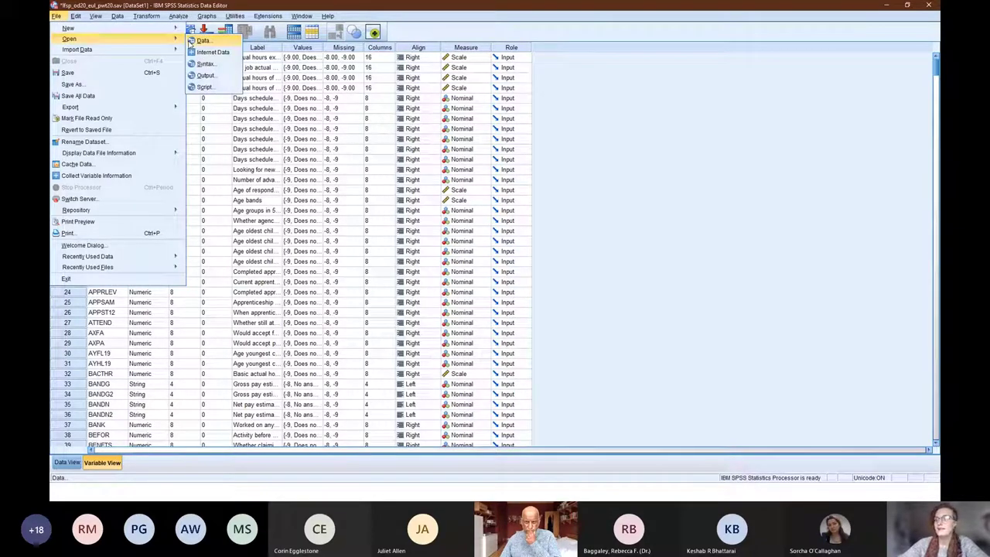
left_click(624, 147)
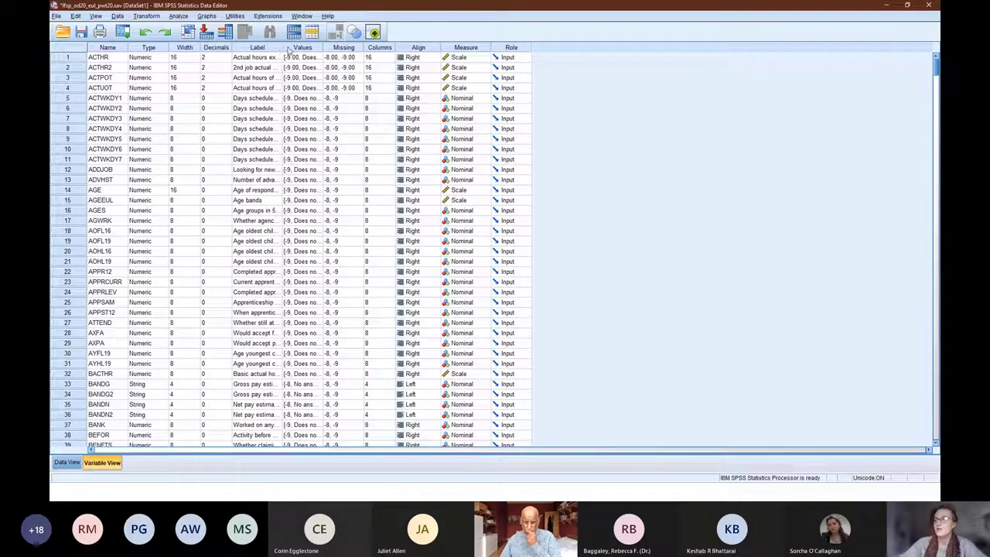
left_click_drag(281, 48, 317, 54)
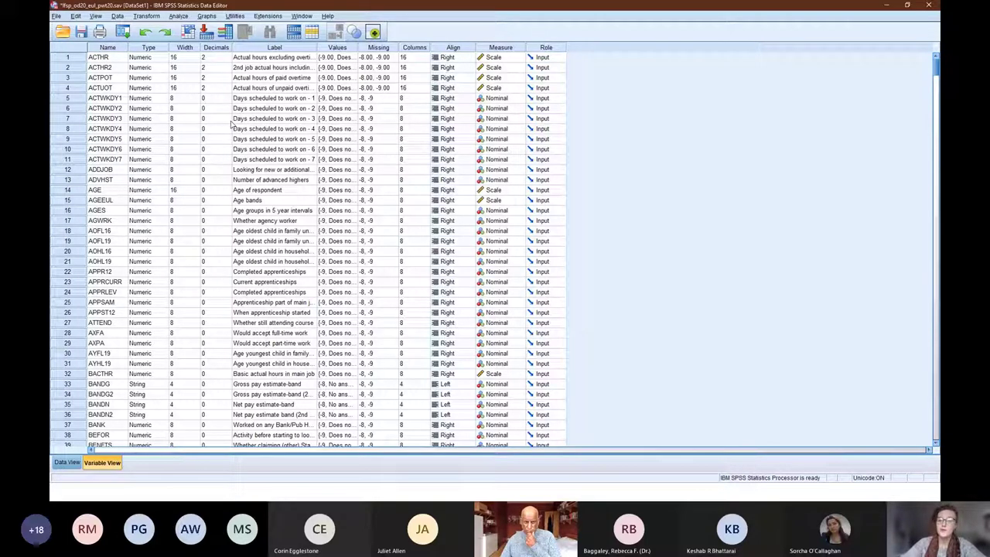
- Save the dataset, and save a working copy of it in the spss25 folder as lfsp_od20_eul_pwt20_Practical.sav
left_click(57, 16)
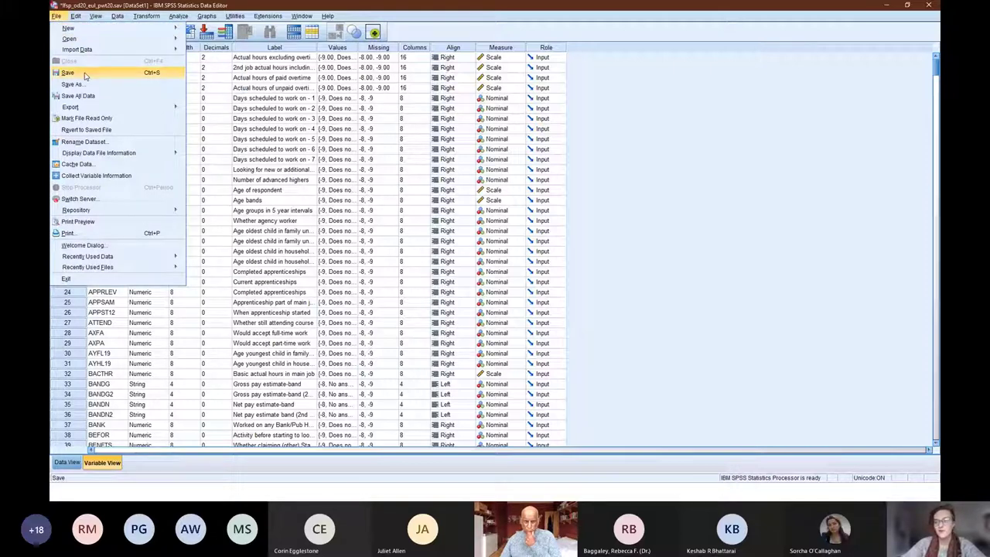
left_click(68, 72)
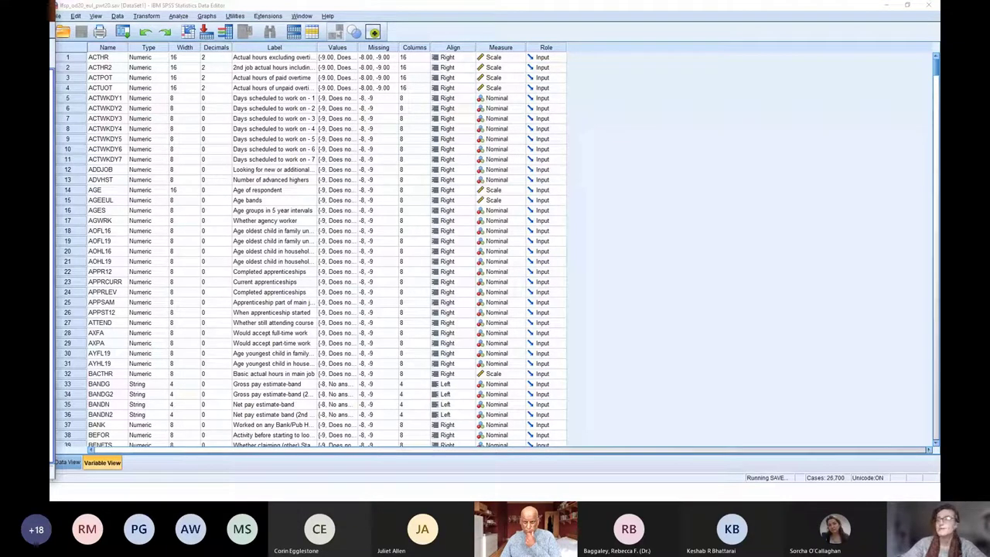
left_click(57, 15)
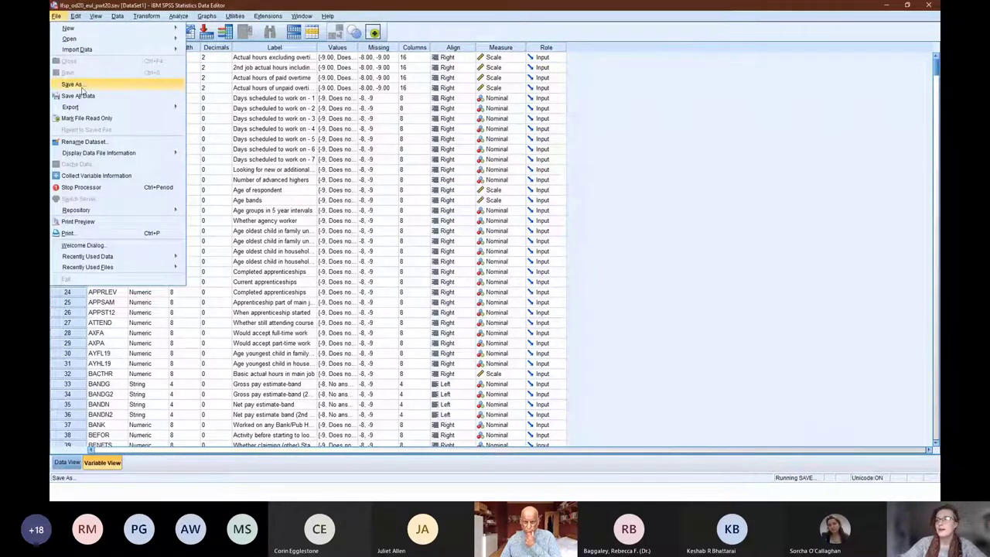
left_click(77, 85)
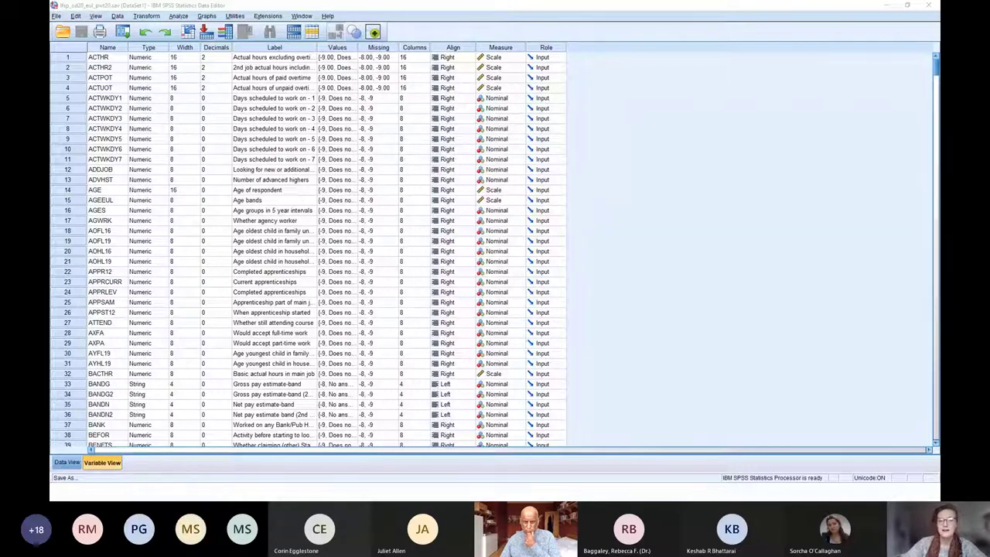
left_click(199, 208)
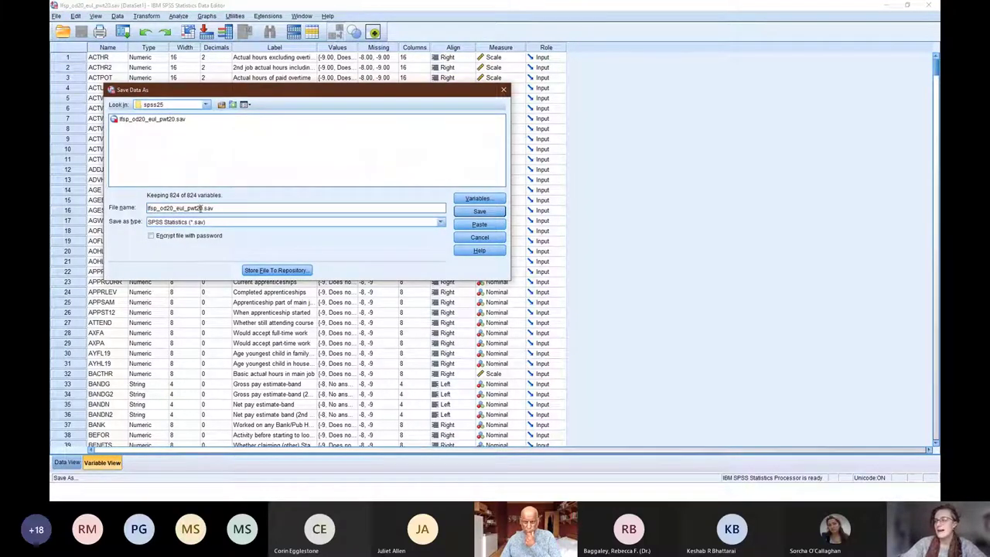
type("_Pat")
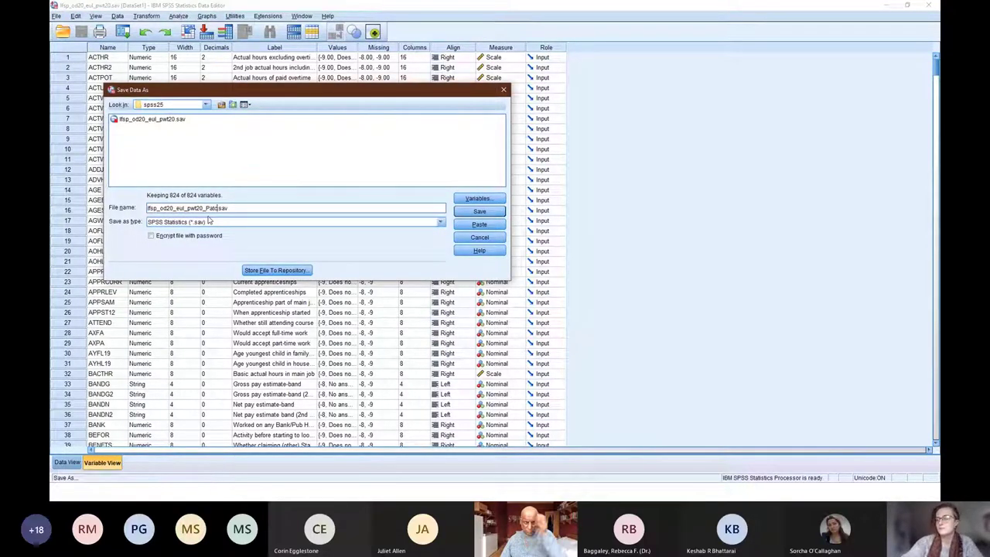
type("t")
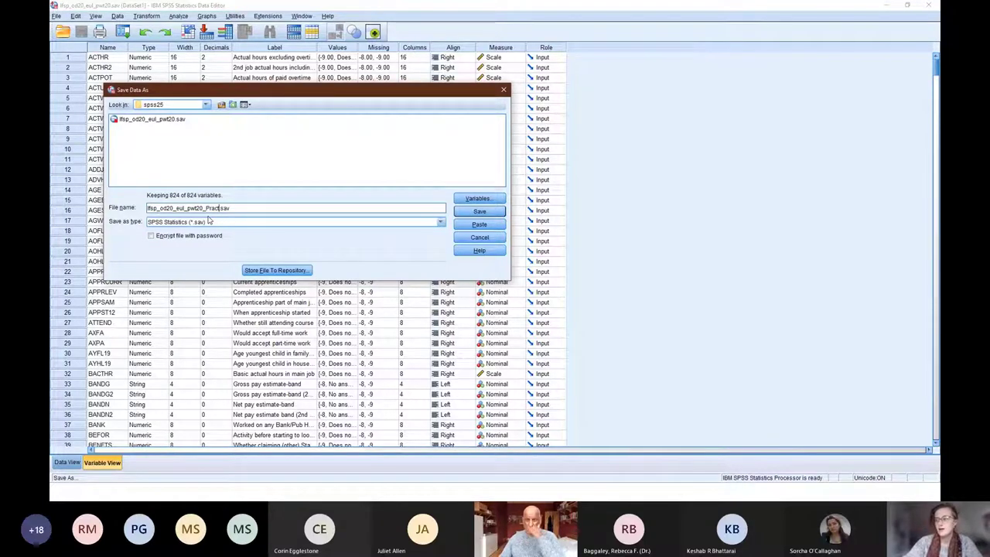
type("ical")
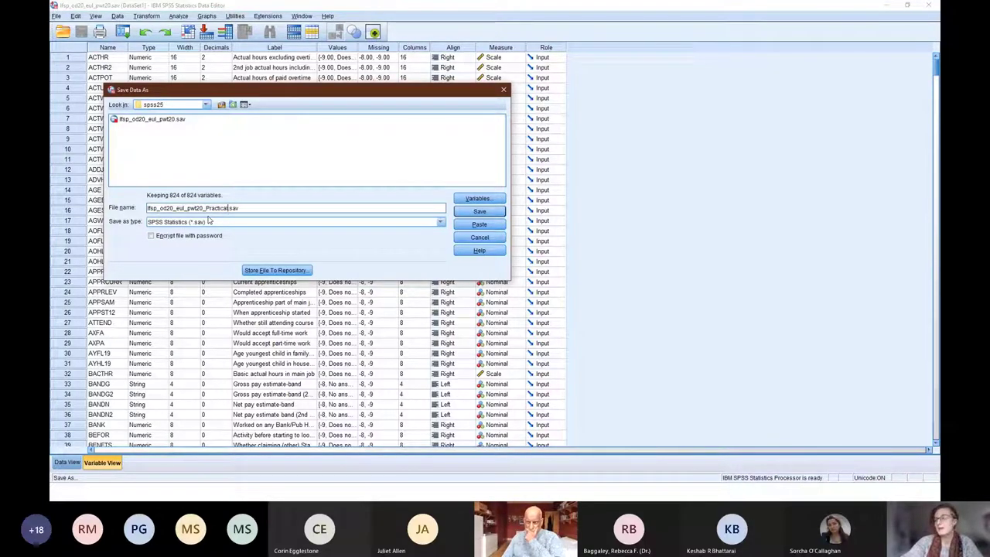
left_click(477, 213)
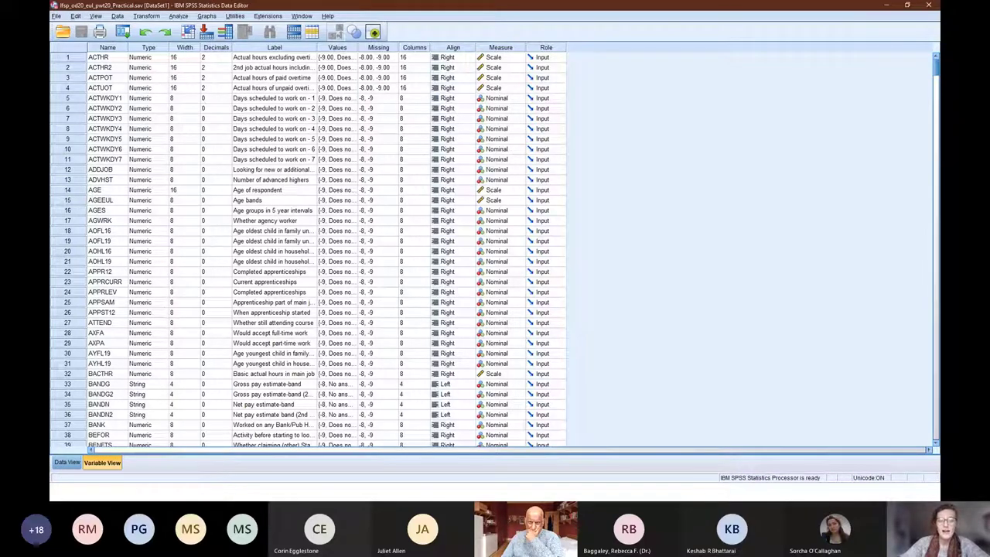
- Switch to the LFS_Workshop_Practical_1_2022 syntax file and examine the first review question and the first FREQUENCIES command
key("alt+Tab")
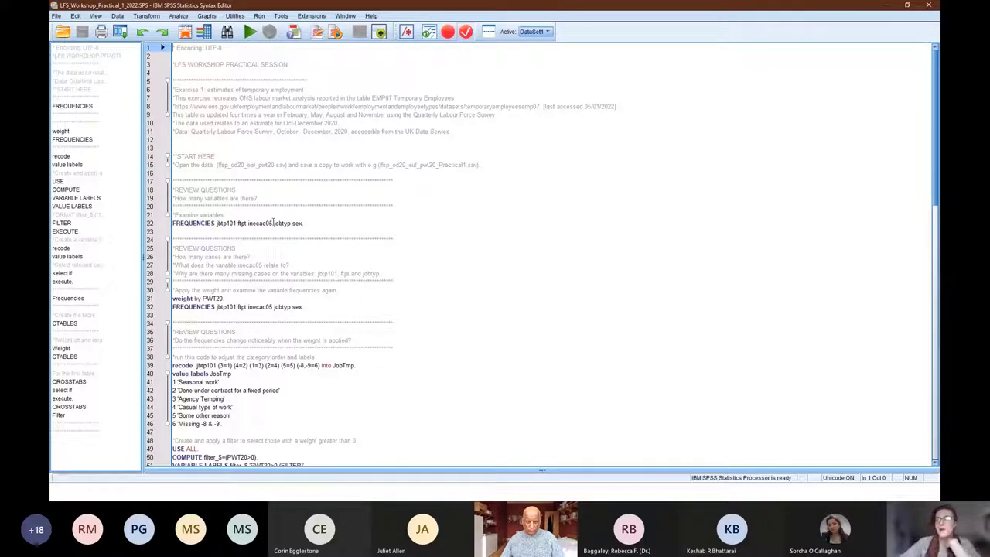
left_click_drag(305, 223, 236, 224)
left_click(175, 229)
triple_click(174, 224)
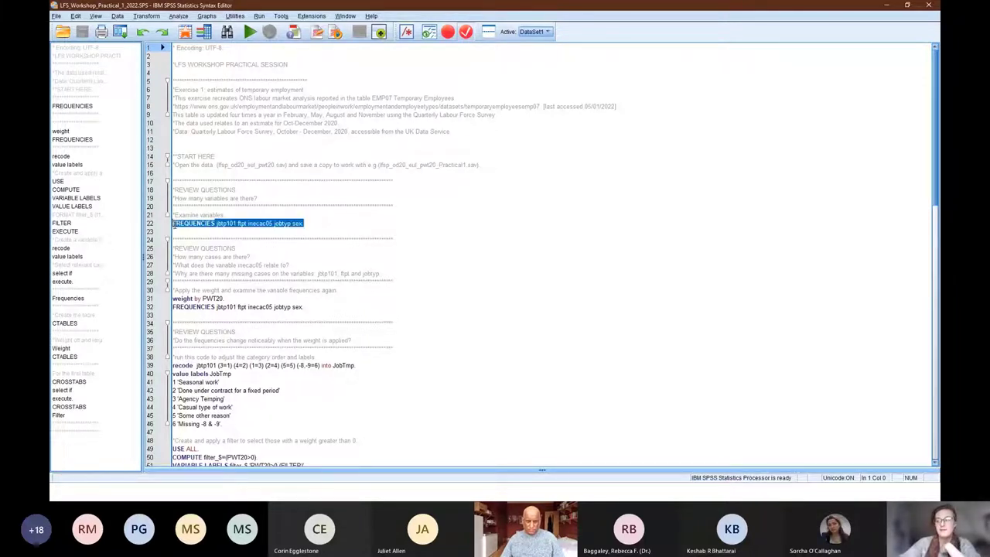
left_click_drag(269, 205, 205, 181)
left_click(205, 181)
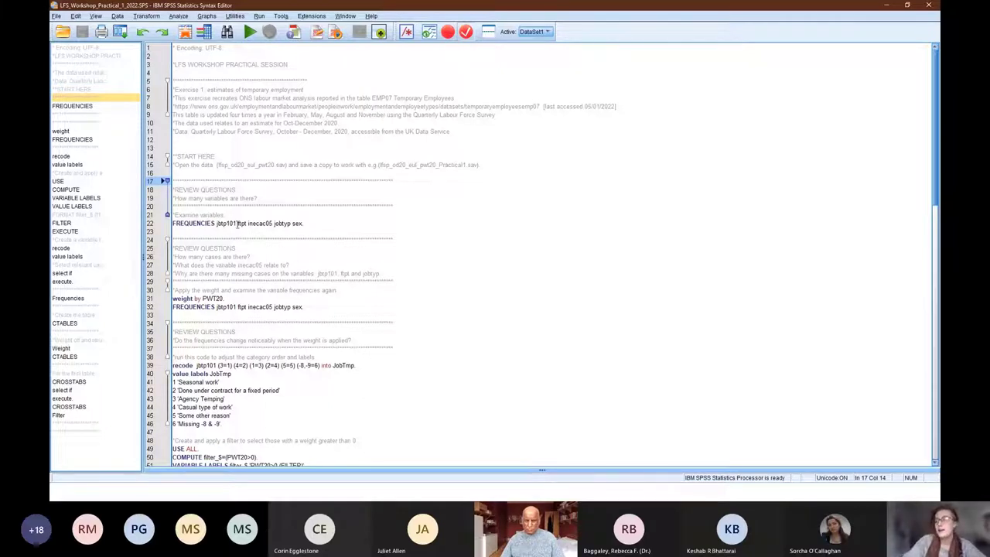
left_click(264, 198)
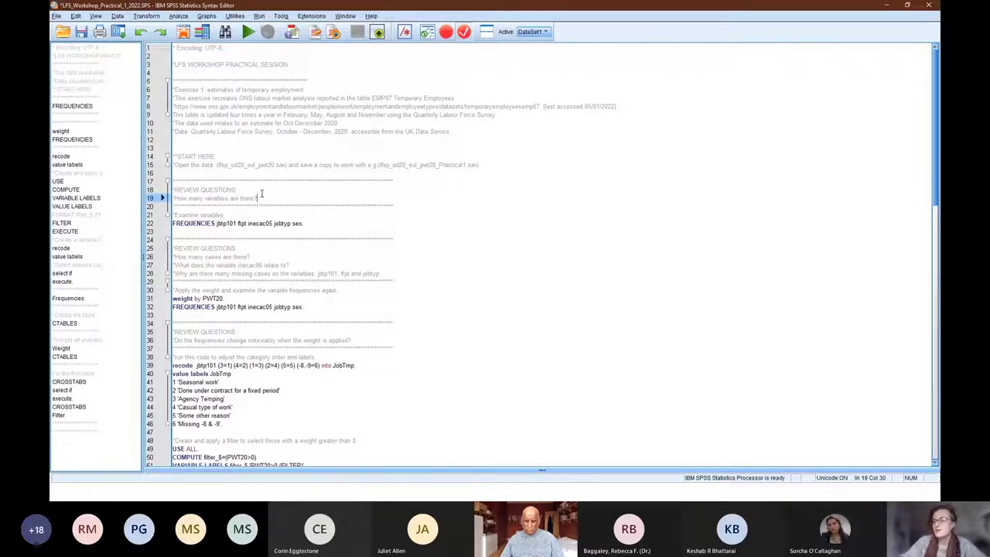
scroll(261, 194, "down", 3)
scroll(261, 193, "up", 3)
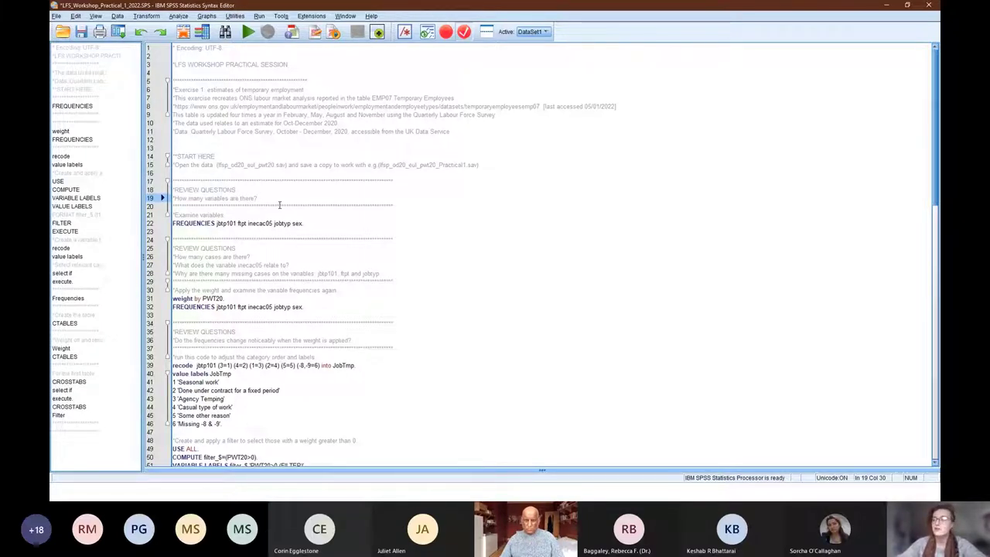
- Run the first FREQUENCIES command for jbtp101, ftpt, inecac05, jobtyp and sex, and maximize the output viewer
left_click_drag(330, 222, 304, 224)
left_click(170, 229)
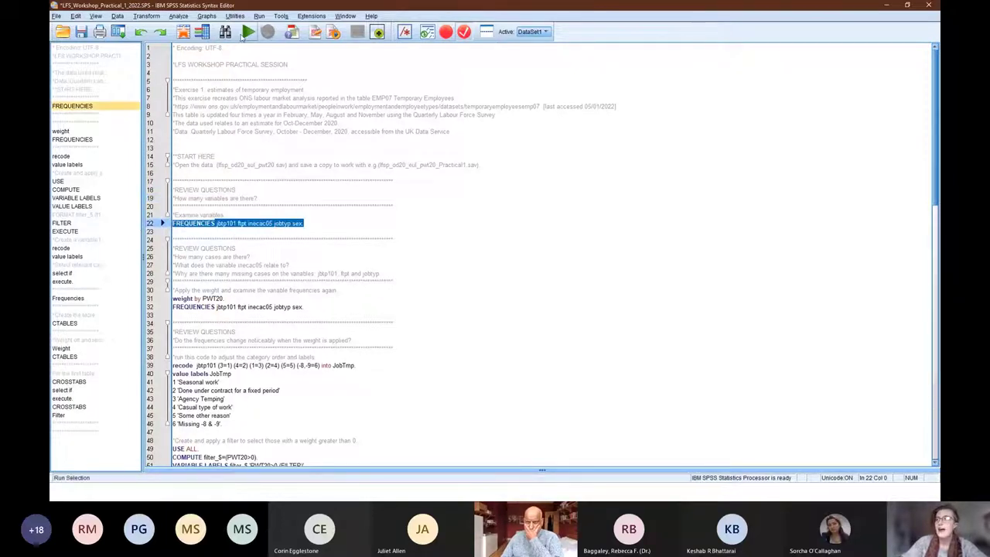
left_click(247, 33)
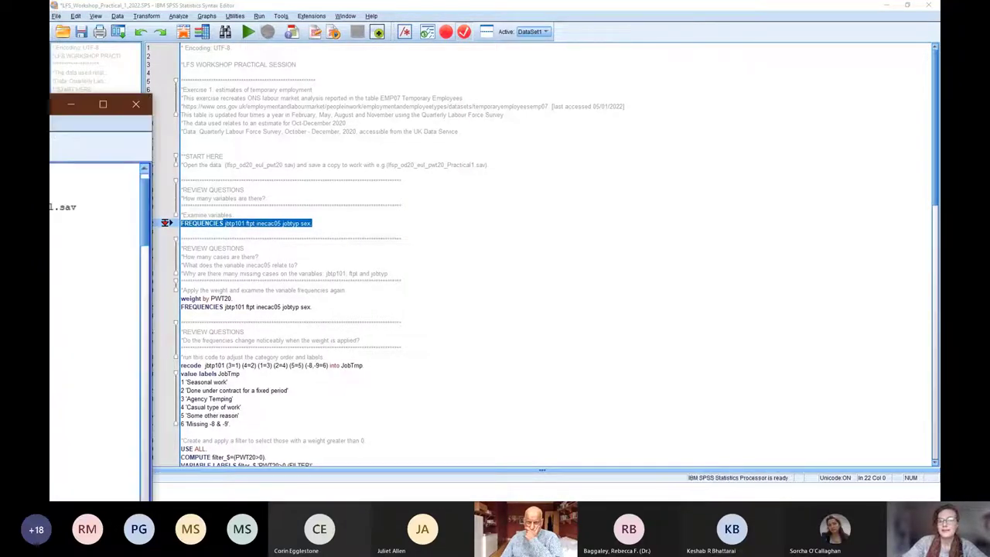
double_click(376, 17)
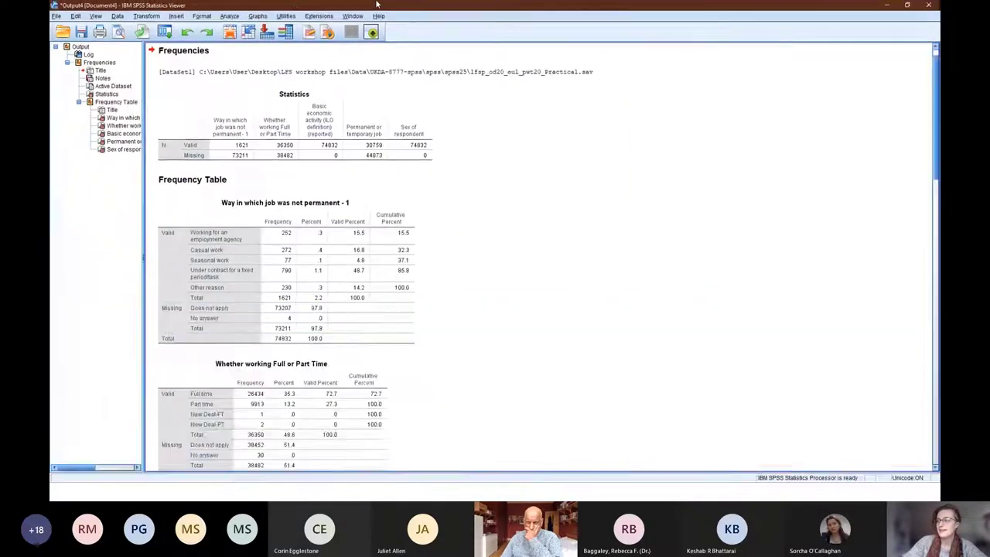
- Review the statistics and frequency tables in the output, and restore the viewer to a smaller window
scroll(316, 124, "down", 3)
scroll(317, 124, "down", 5)
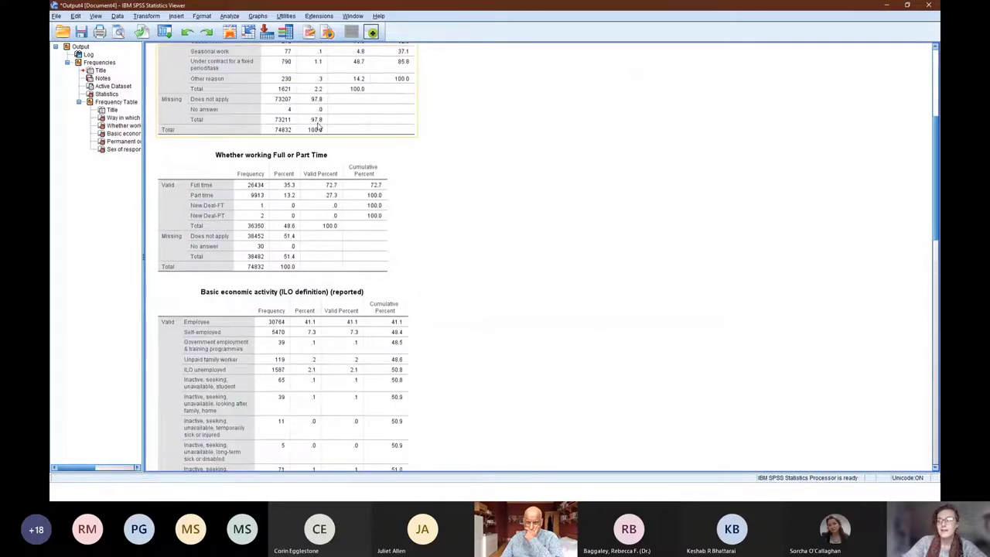
scroll(319, 128, "up", 10)
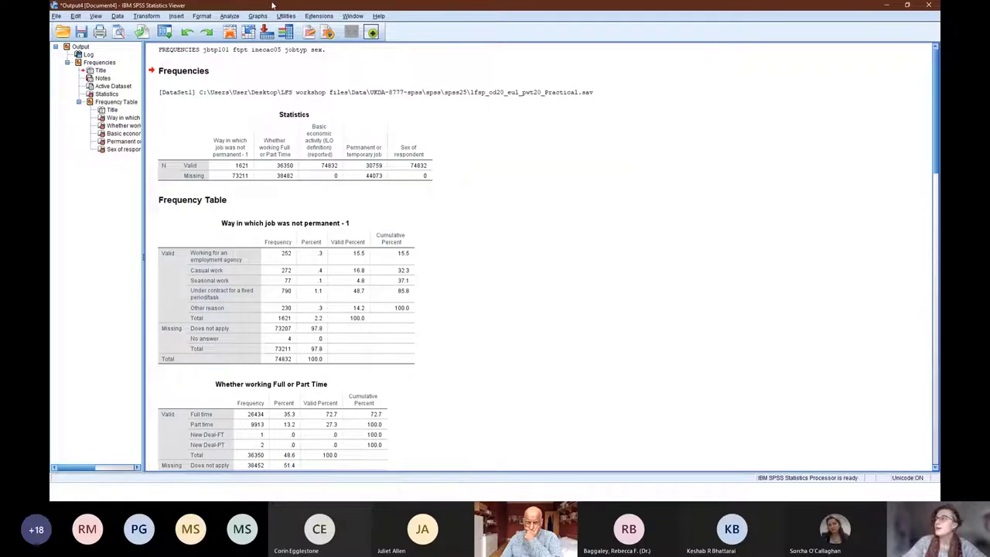
left_click_drag(269, 6, 332, 123)
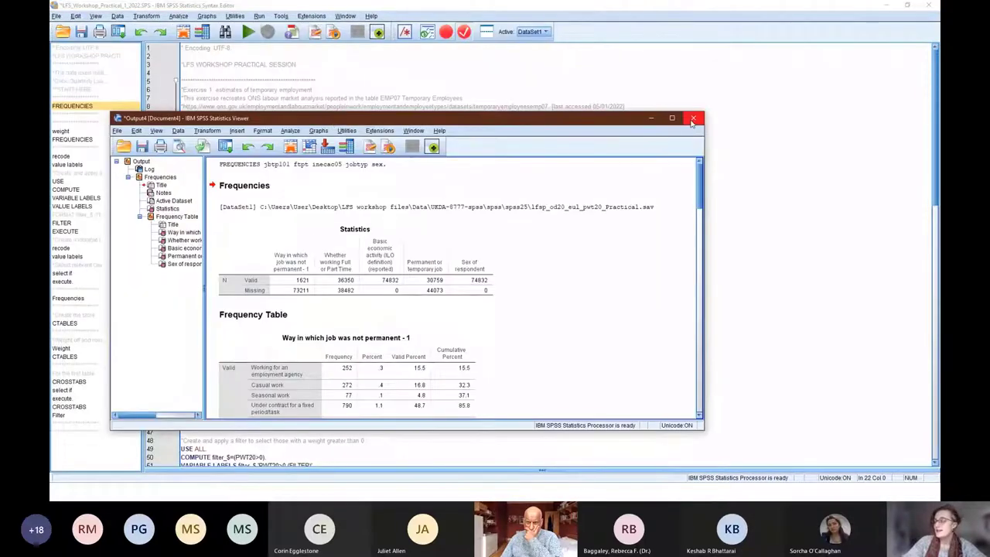
left_click(693, 120)
left_click(408, 290)
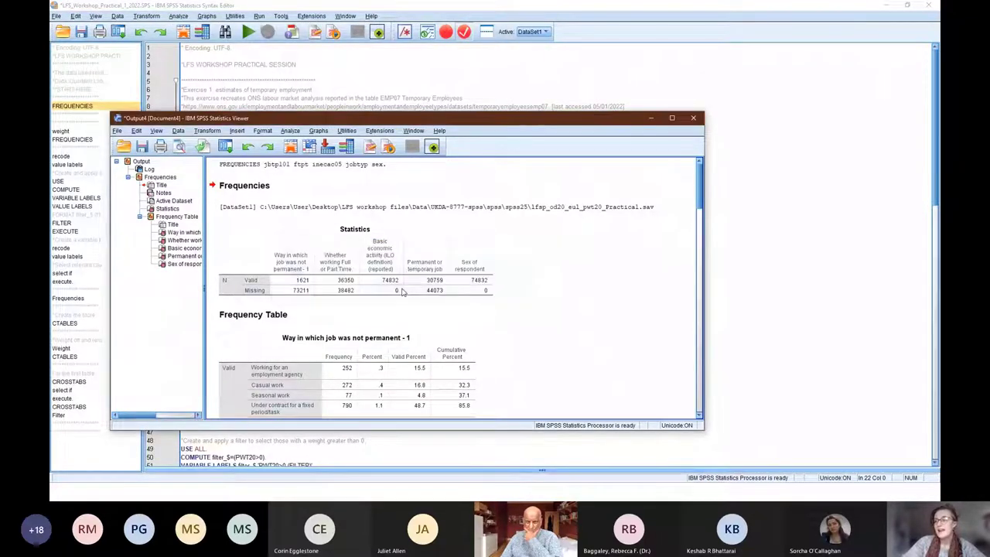
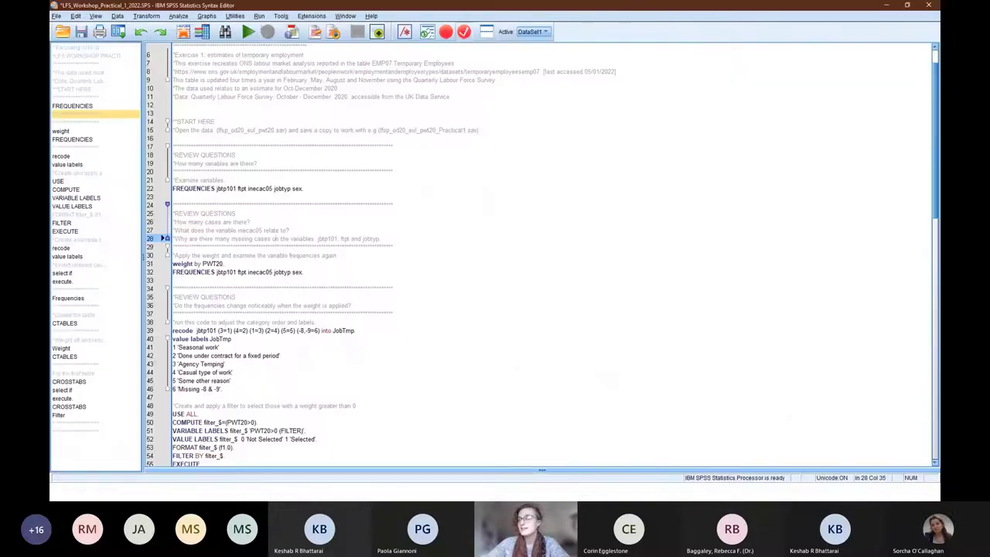
- Run the unweighted FREQUENCIES command on line 22 again and bring up its output for viewing
scroll(409, 133, "up", 2)
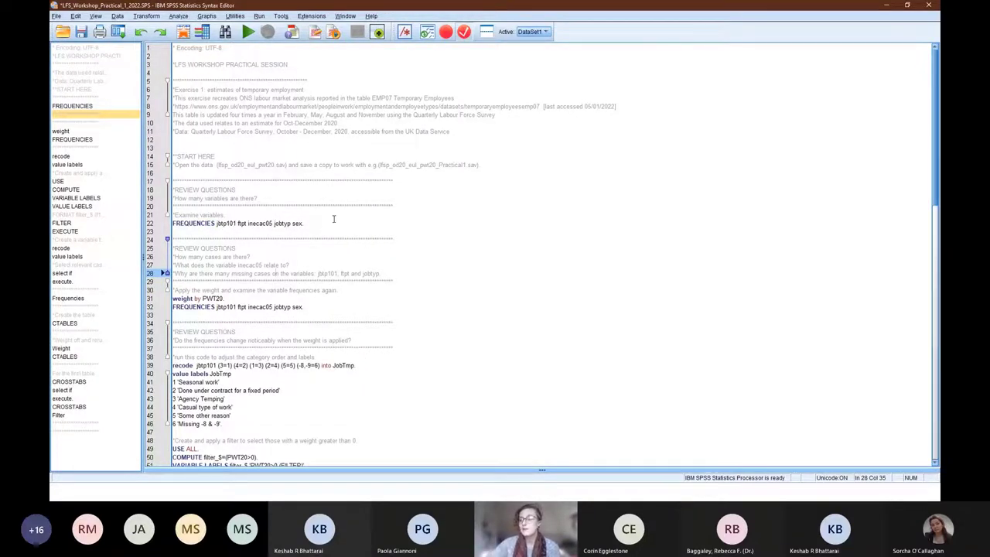
left_click_drag(328, 225, 172, 224)
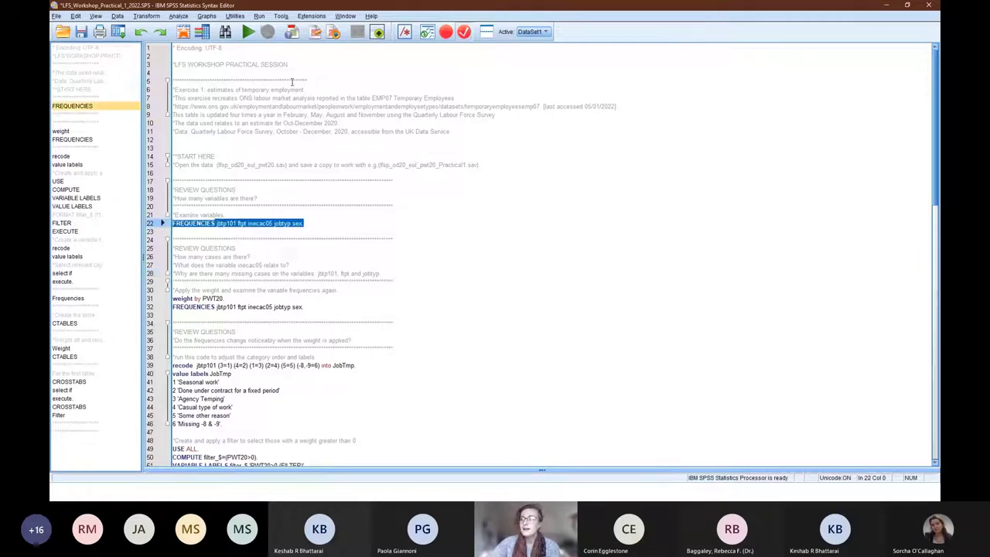
key("ctrl+r")
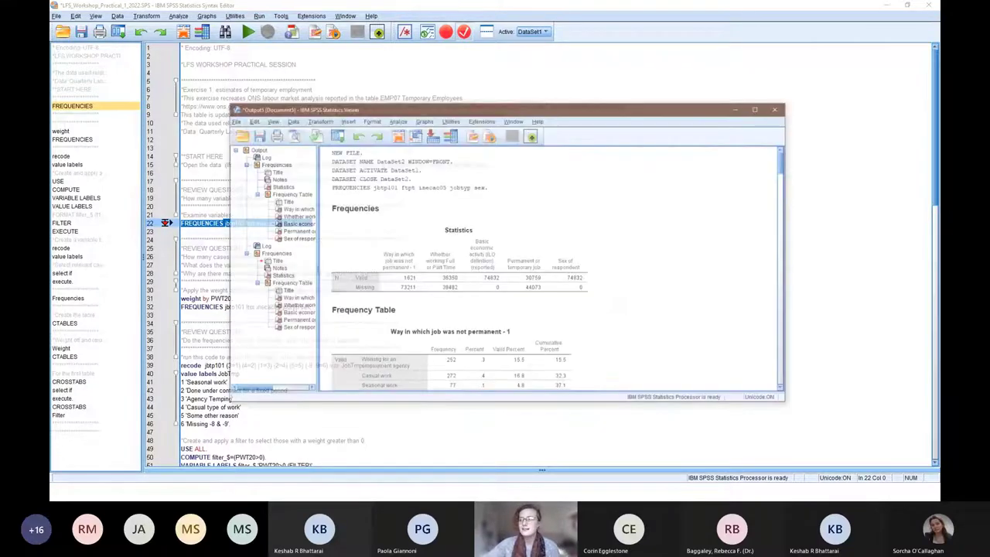
left_click_drag(576, 78, 422, 3)
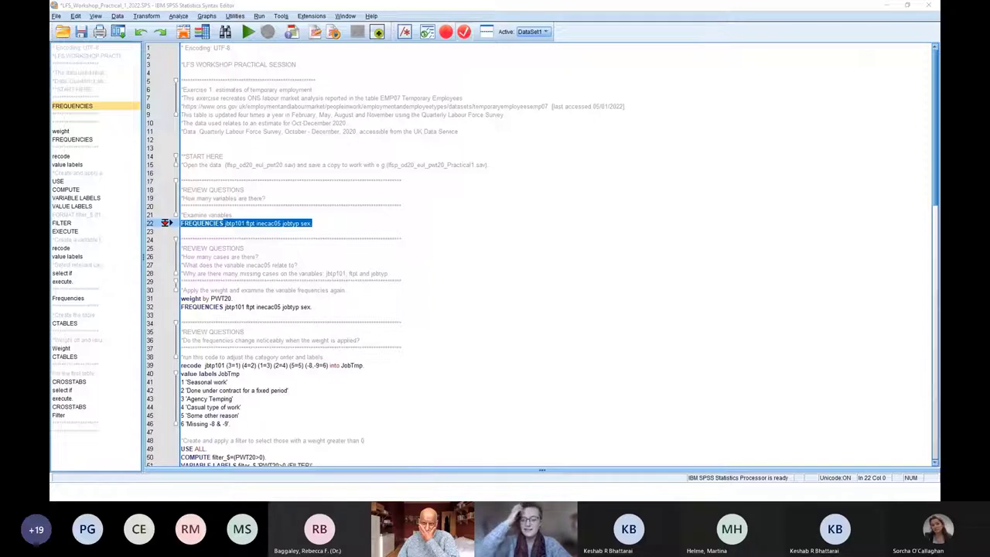
- Run the line 31 command that weights the data by PWT20, and minimize the output viewer
scroll(299, 283, "down", 2)
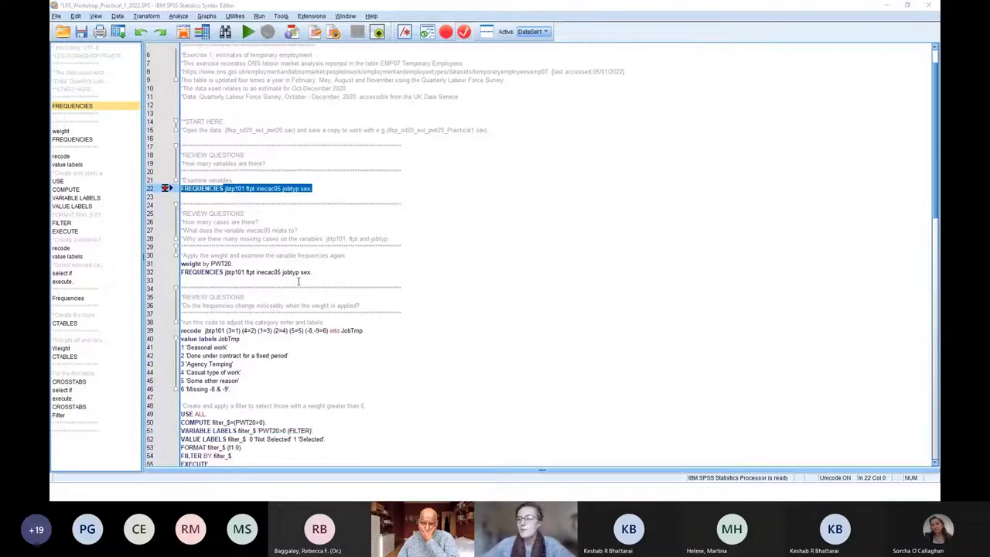
left_click(243, 263)
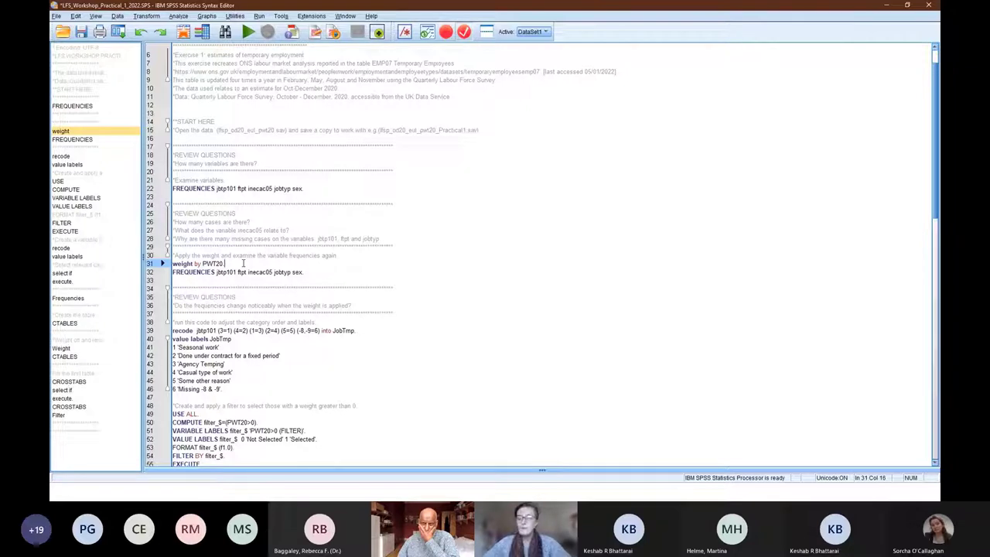
left_click_drag(224, 263, 172, 263)
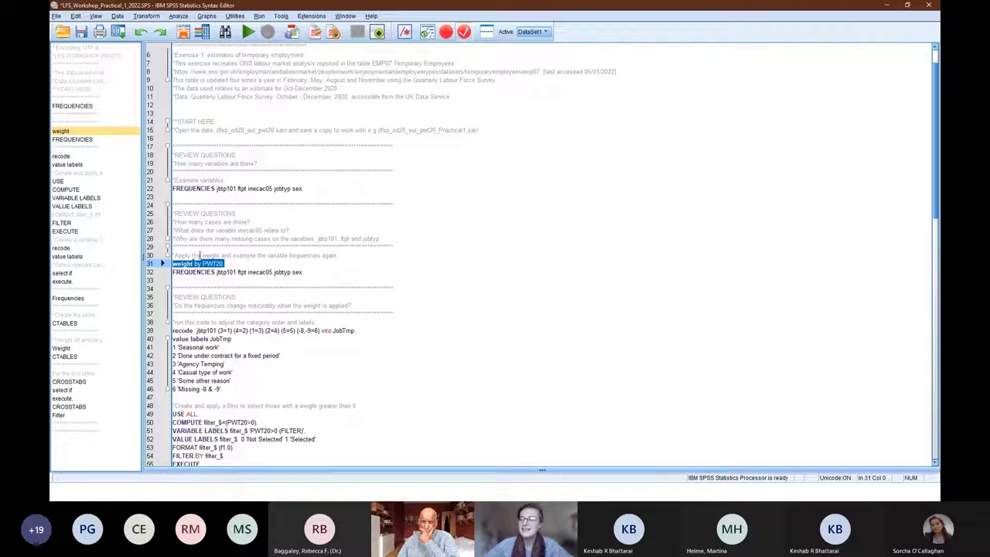
left_click(245, 32)
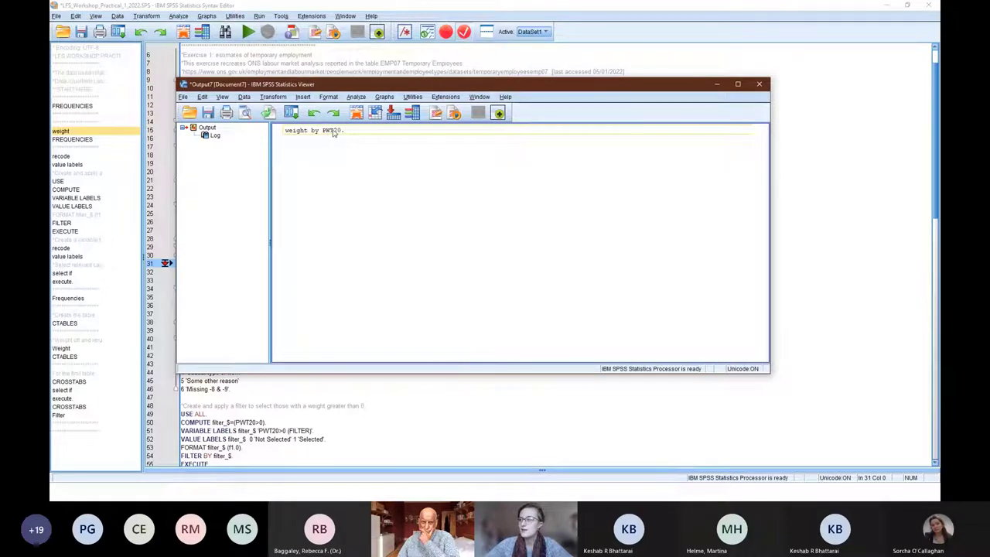
left_click(717, 85)
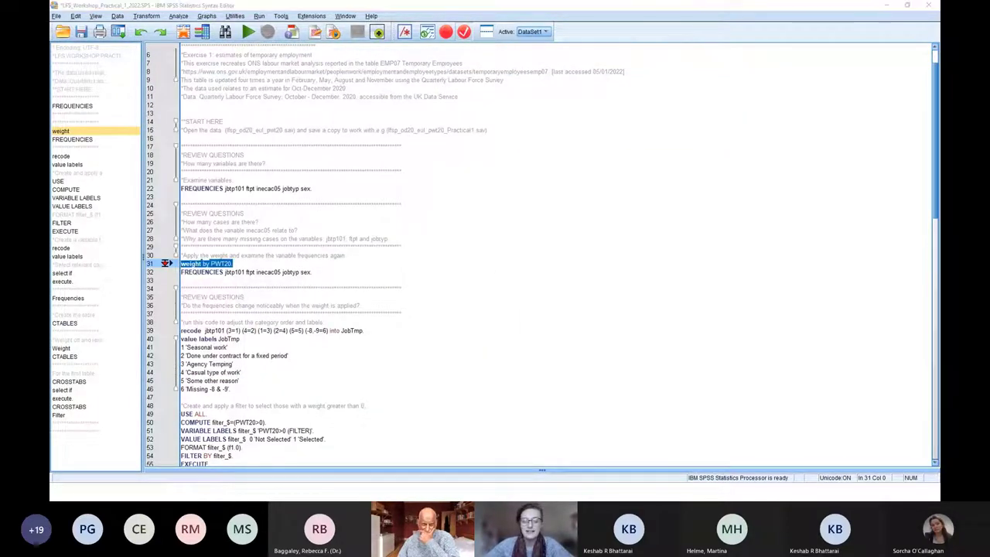
- Open Weight Cases in the Data Editor, choose to weight cases by a variable, and try the first actual hours variable before removing it
key("alt+Tab")
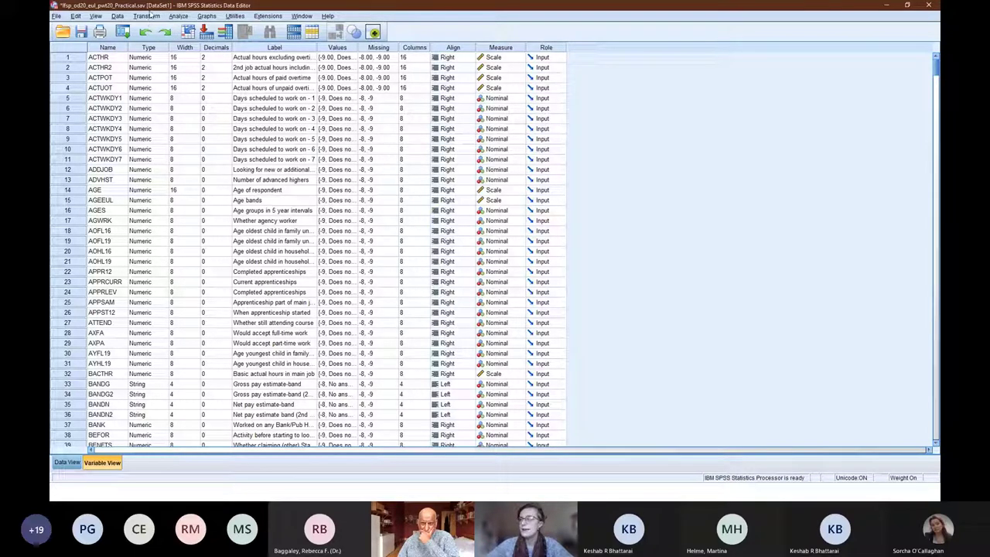
left_click(118, 17)
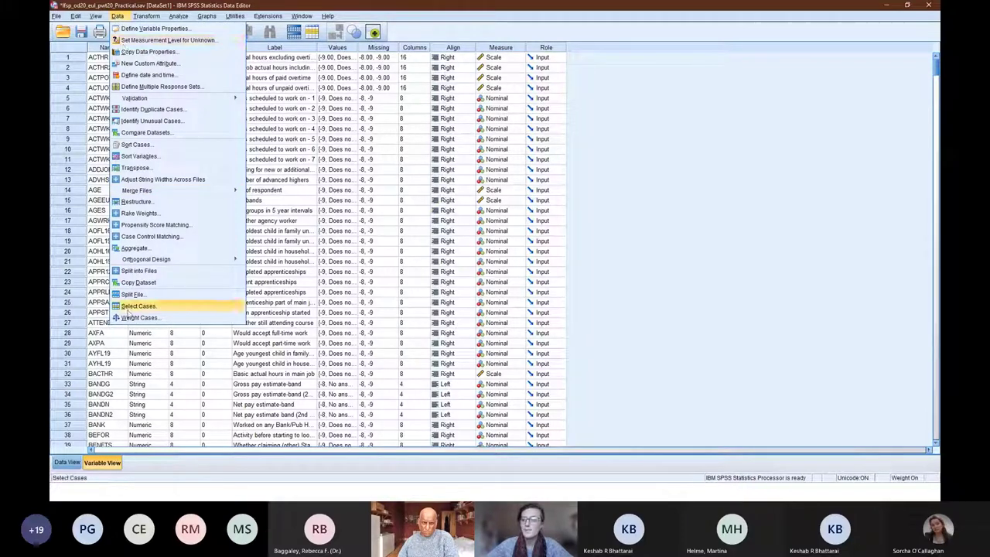
left_click(130, 317)
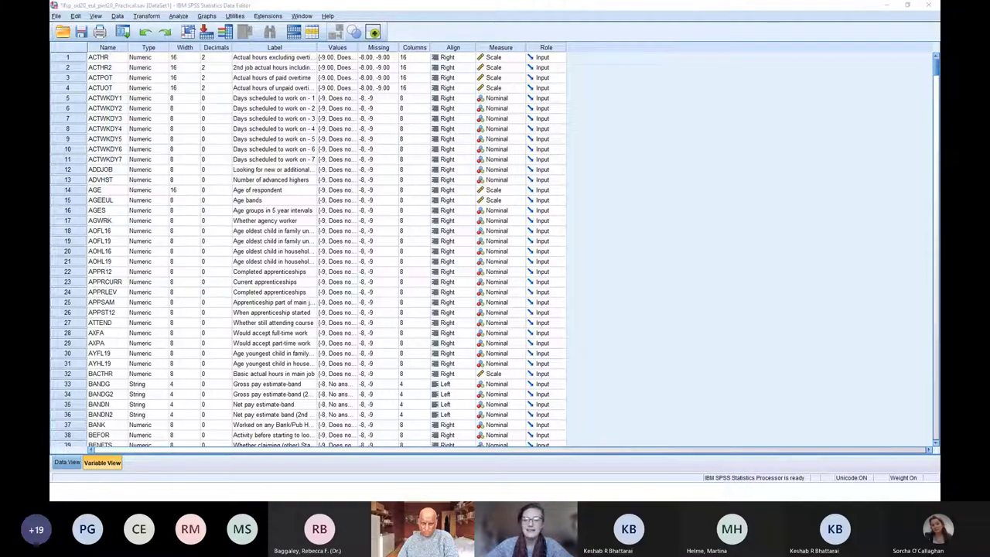
left_click(370, 161)
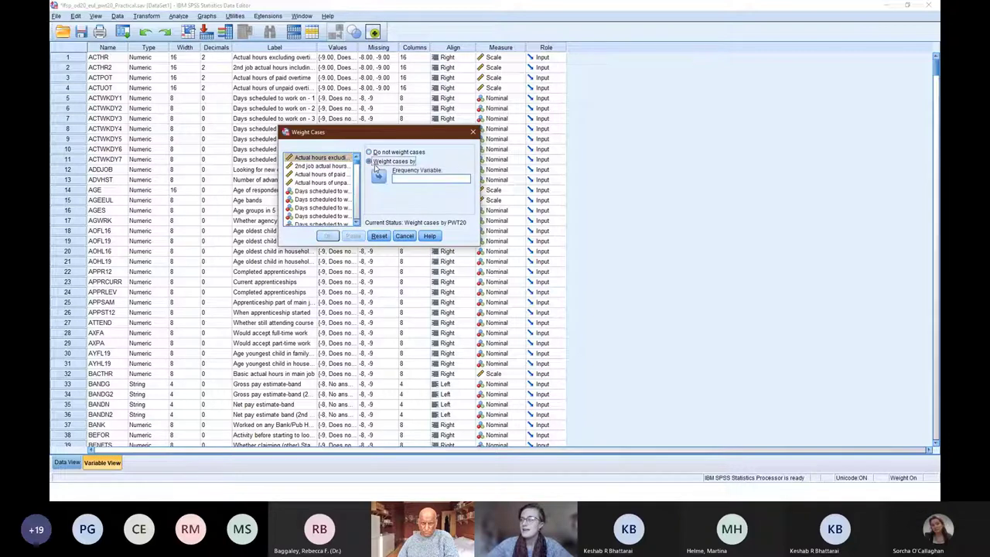
left_click(378, 177)
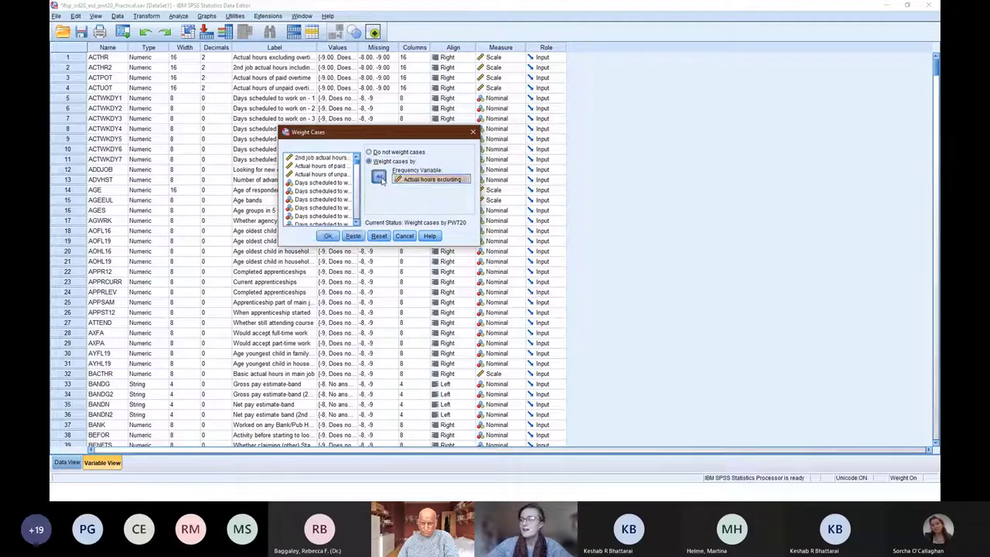
left_click(379, 178)
- Sort the Weight Cases variable list alphabetically and display variable names instead of labels
left_click(318, 184)
left_click(339, 176)
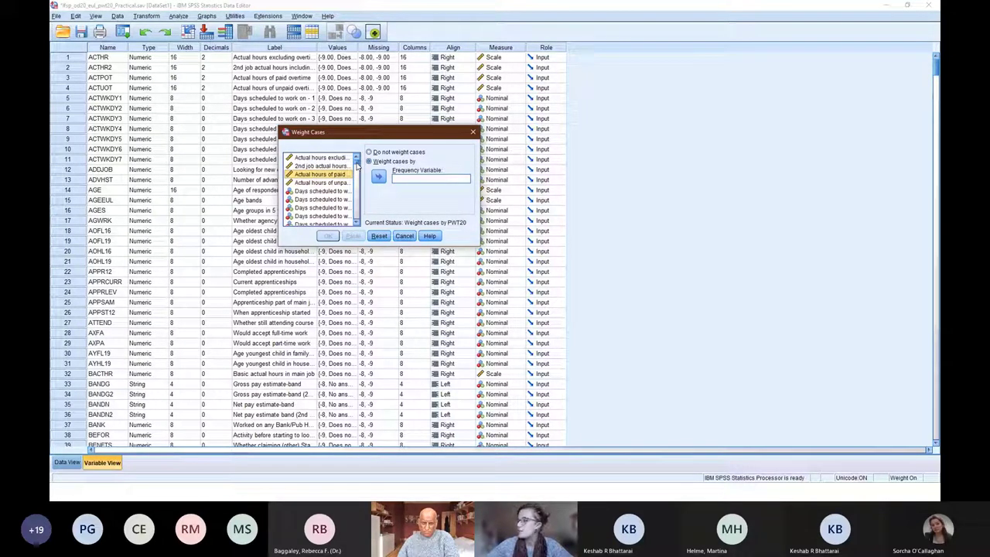
right_click(331, 185)
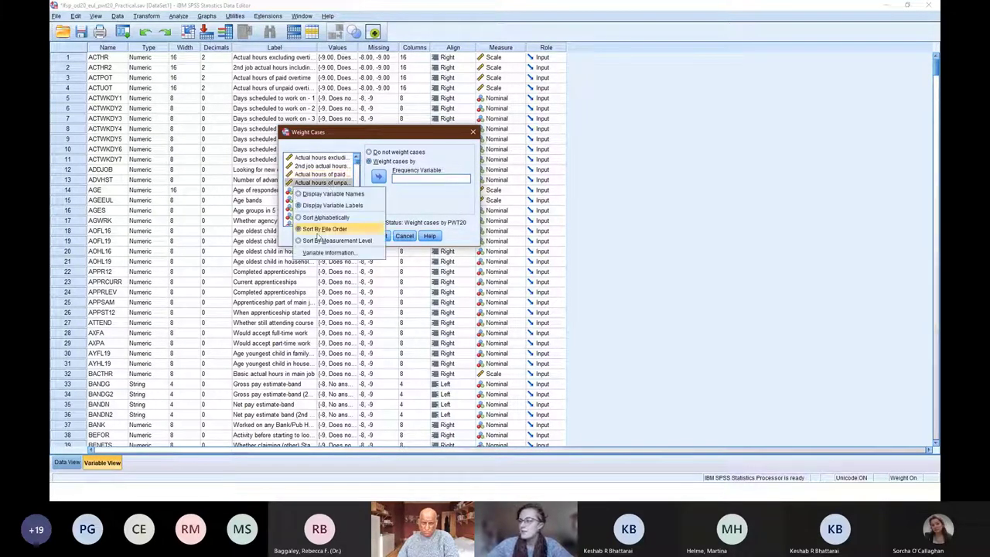
left_click(316, 229)
scroll(347, 205, "down", 10)
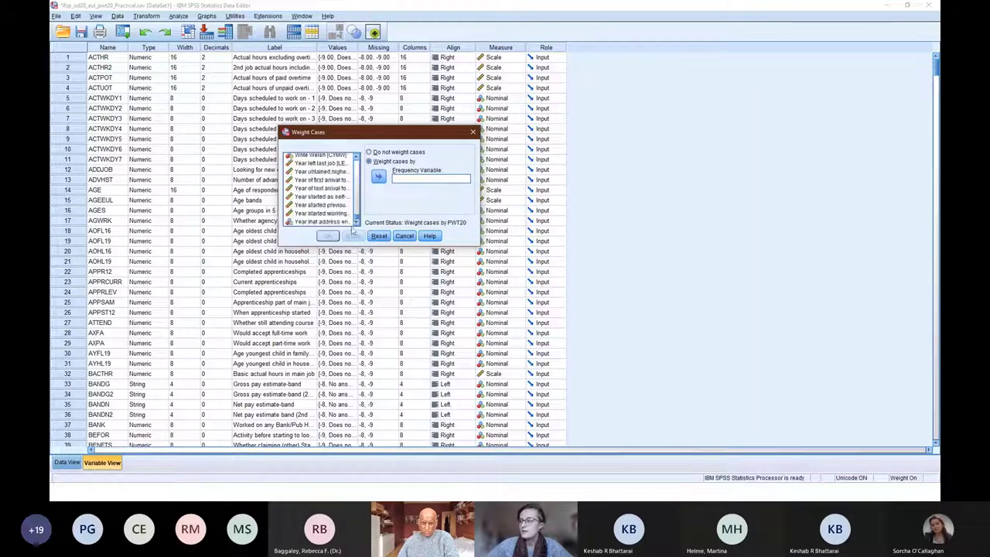
scroll(348, 205, "up", 2)
right_click(321, 192)
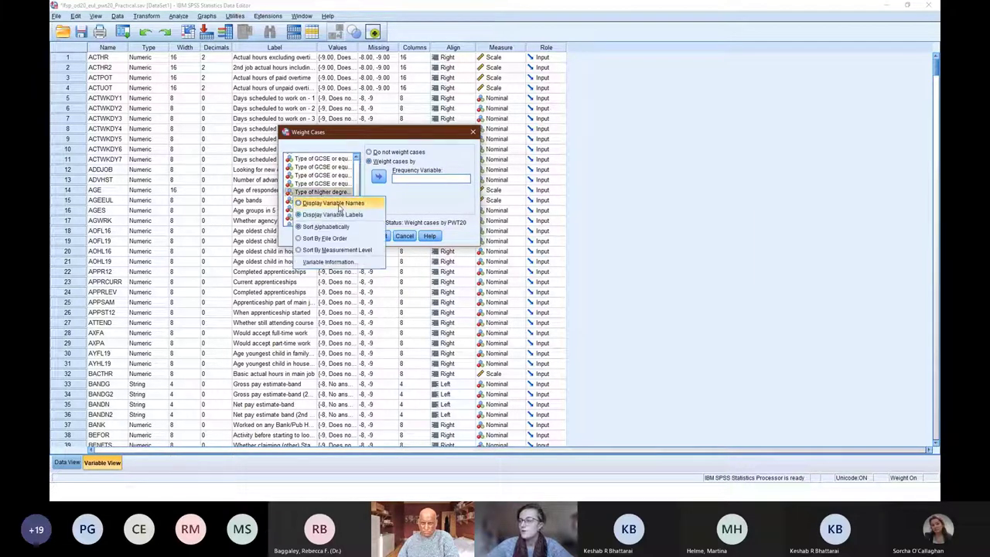
left_click(338, 229)
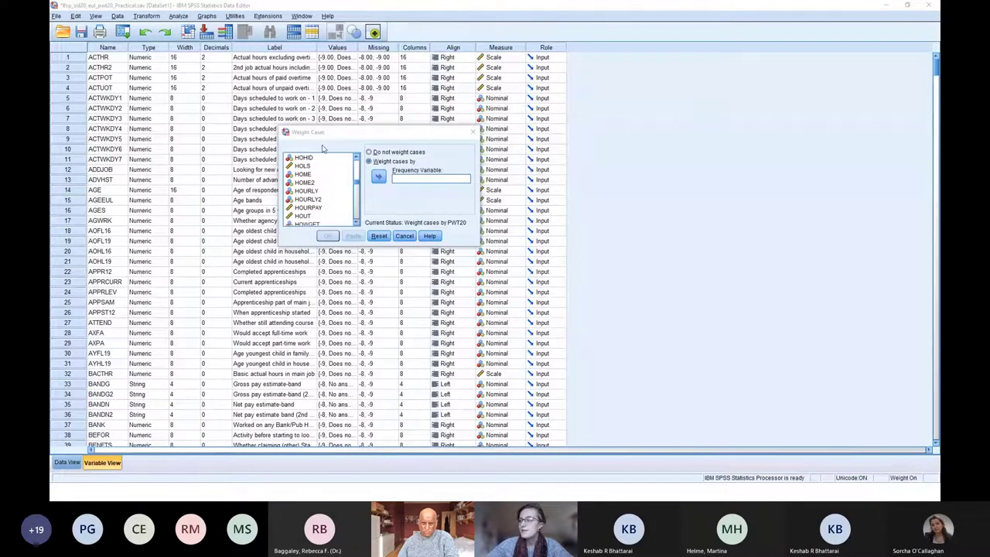
- Choose PWT20 as the frequency variable, and close Weight Cases without applying it
left_click(323, 147)
scroll(309, 193, "down", 10)
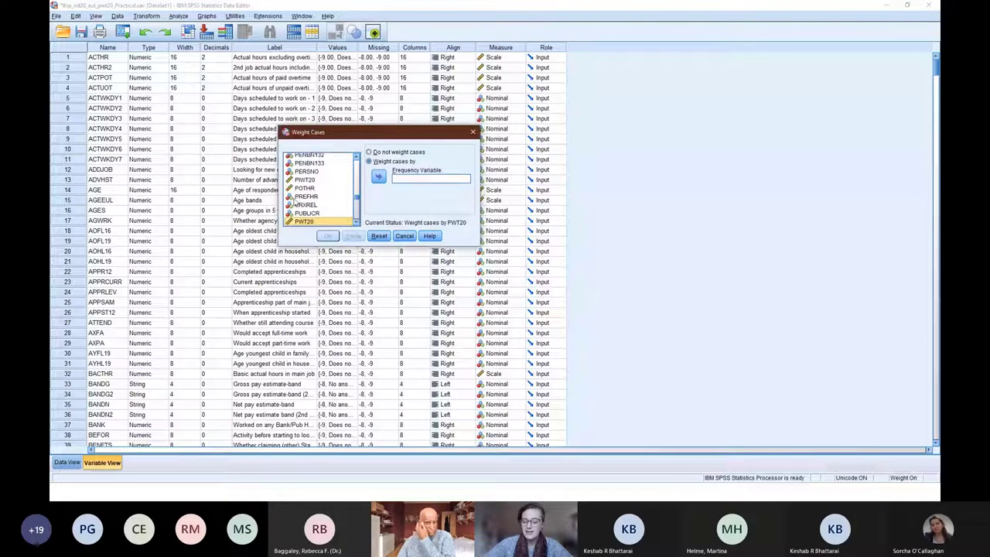
left_click(378, 176)
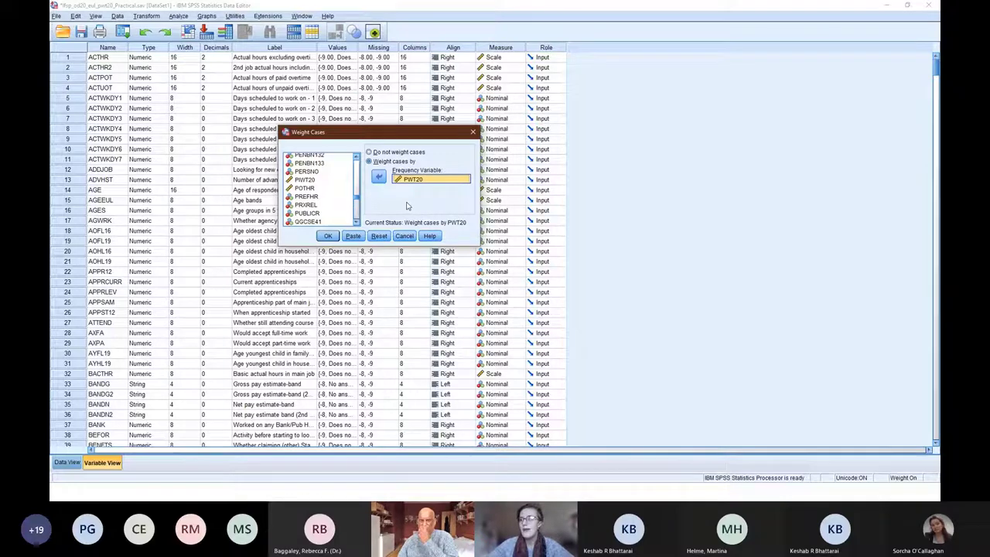
left_click(474, 132)
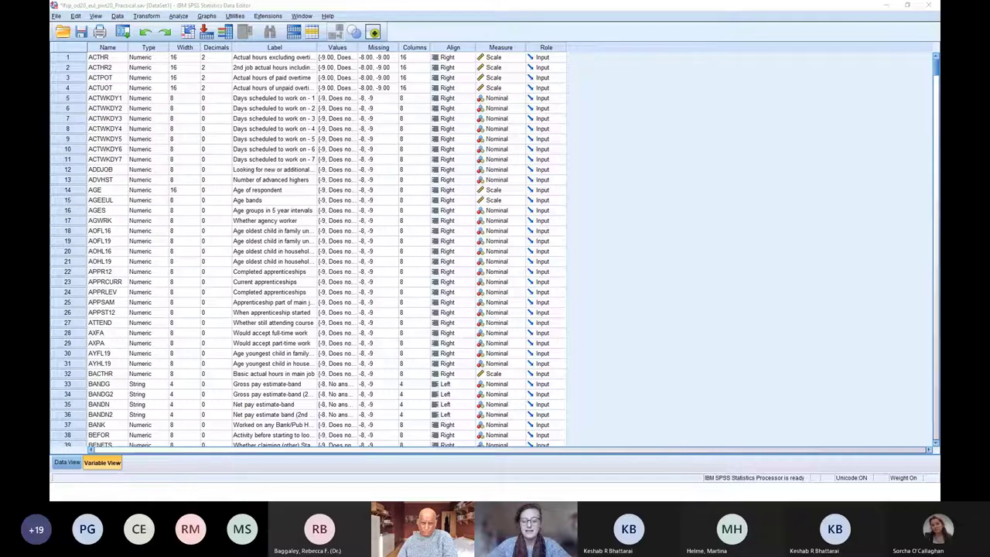
- Return to the syntax file and look over the weighted and unweighted FREQUENCIES commands and the recode and filter sections
key("alt+Tab")
left_click(313, 271)
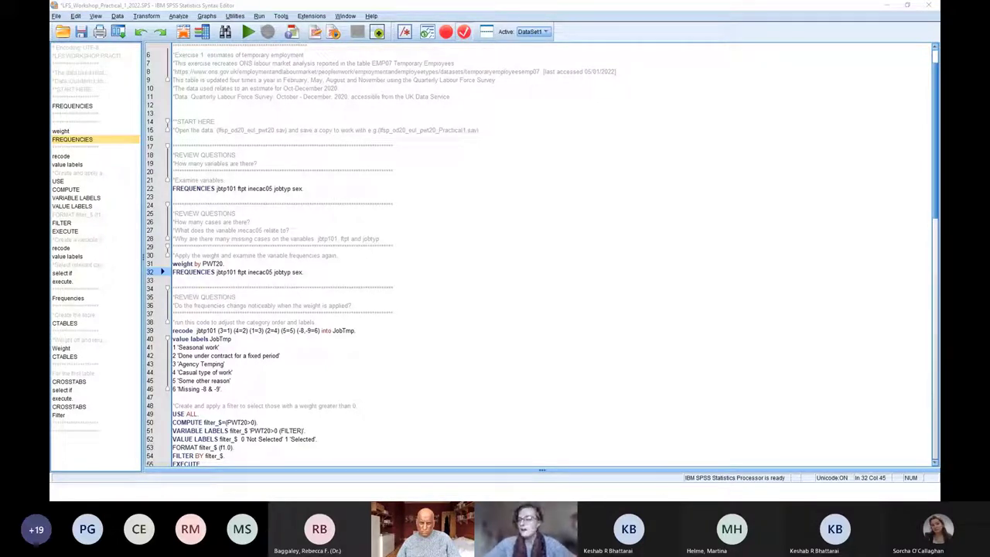
scroll(294, 221, "down", 8)
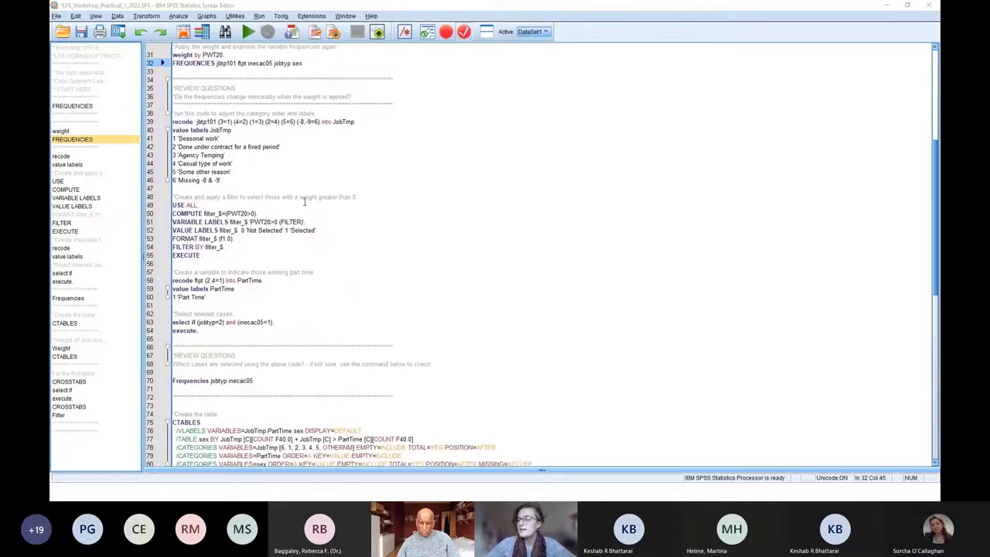
scroll(301, 228, "up", 10)
left_click(306, 274)
left_click(259, 224)
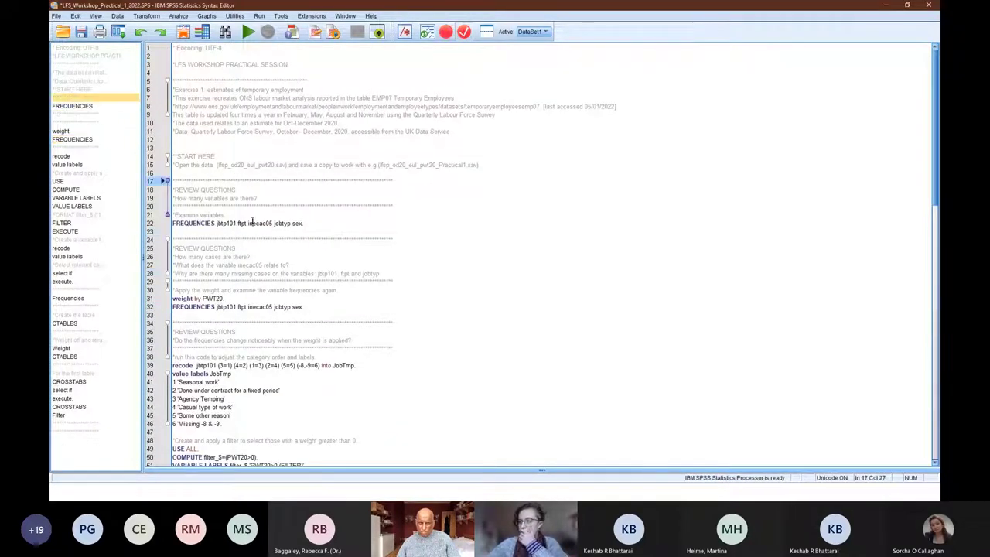
scroll(269, 238, "down", 8)
scroll(268, 238, "down", 2)
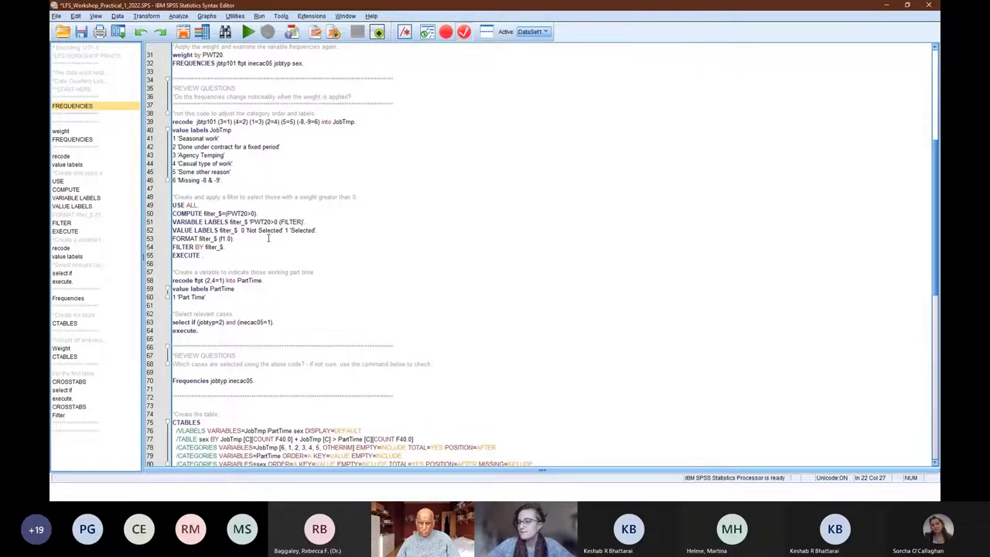
scroll(268, 238, "up", 10)
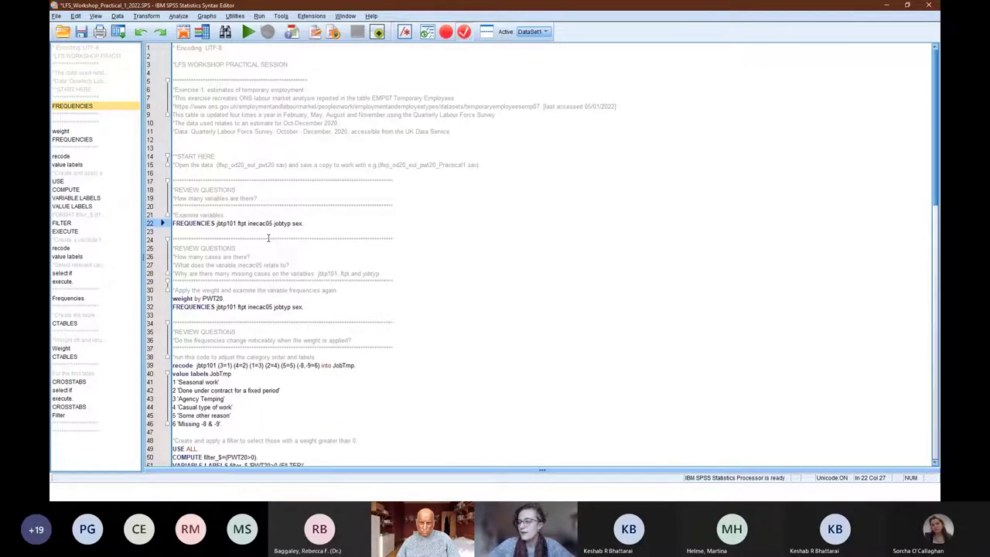
- Examine the syntax from the JobTmp recode through case selection and CTABLES to the Weight Off command on line 91
scroll(269, 238, "down", 3)
left_click(273, 261)
left_click(250, 304)
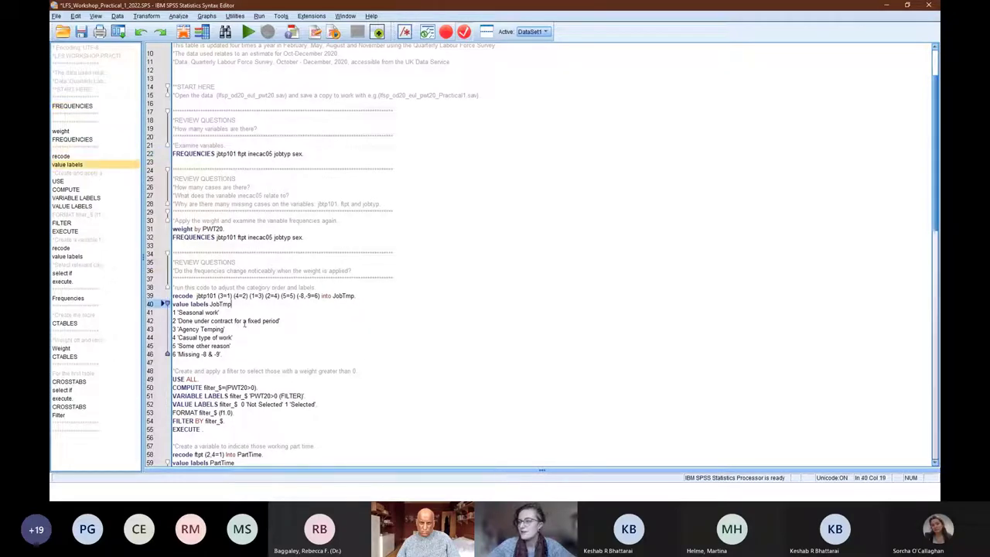
left_click(246, 203)
scroll(239, 218, "down", 5)
scroll(239, 219, "down", 4)
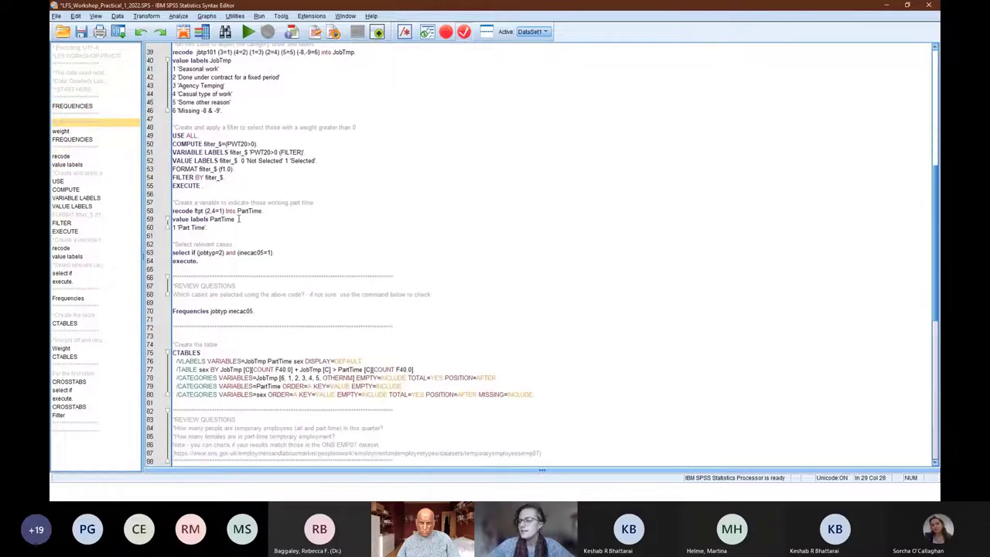
scroll(238, 219, "down", 8)
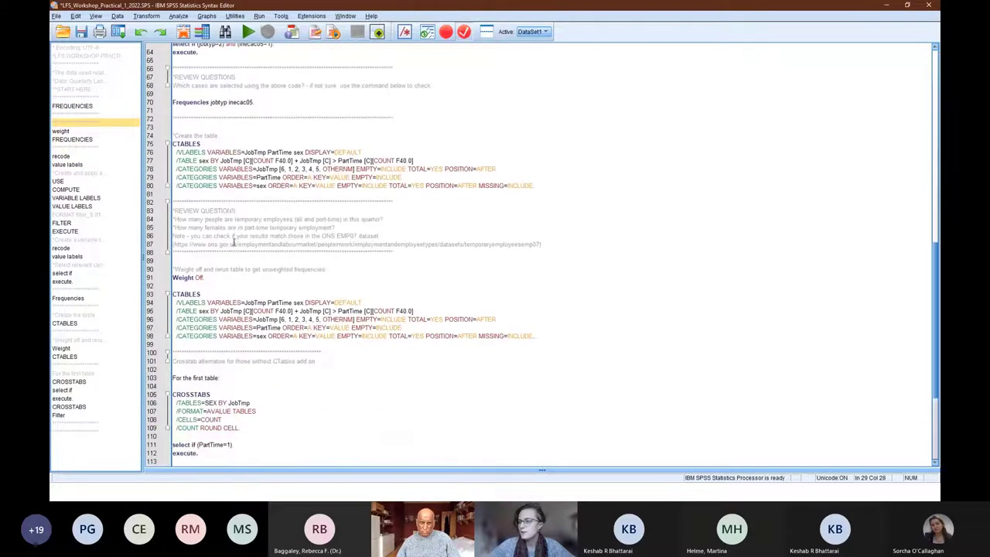
left_click(232, 276)
scroll(232, 276, "up", 20)
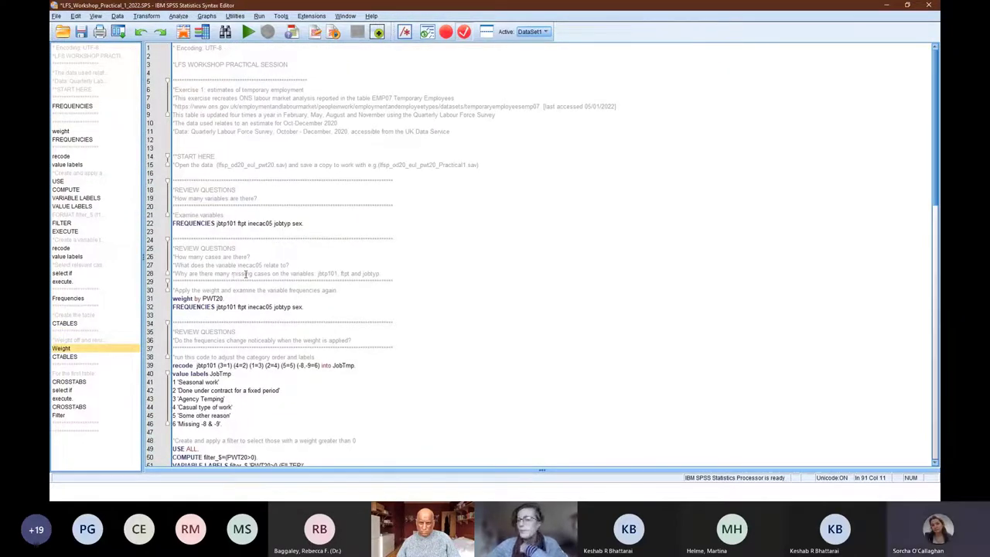
- Run the syntax on lines 48 to 55 that creates and applies a filter for cases with PWT20 greater than 0
scroll(256, 265, "down", 1)
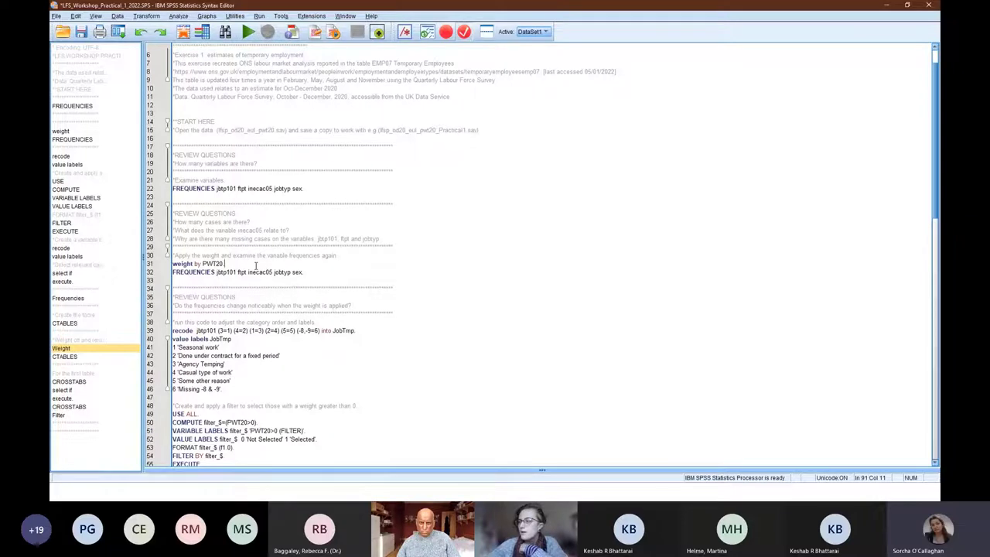
left_click(256, 265)
scroll(256, 266, "down", 2)
scroll(256, 265, "down", 7)
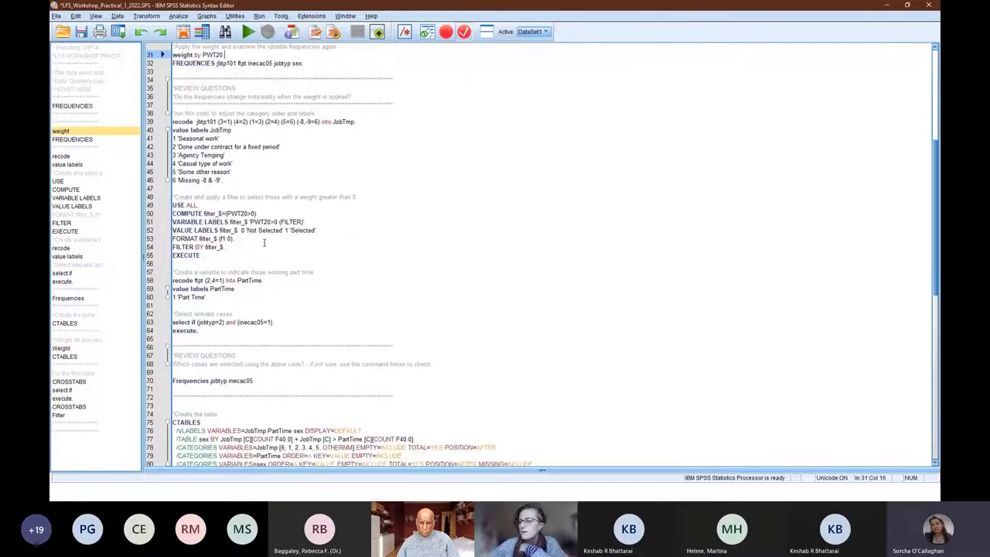
left_click(265, 246)
left_click(262, 255)
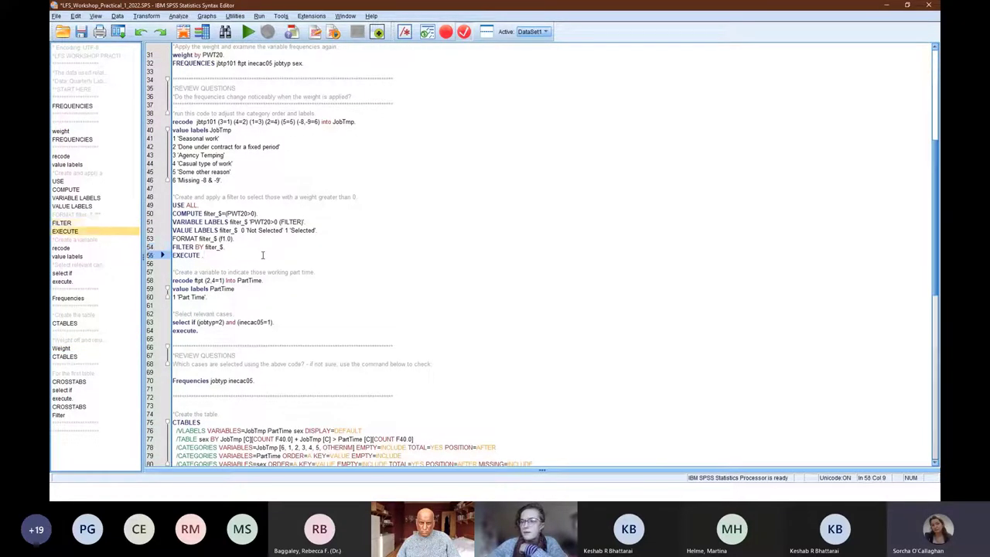
triple_click(282, 196)
key("ctrl+r")
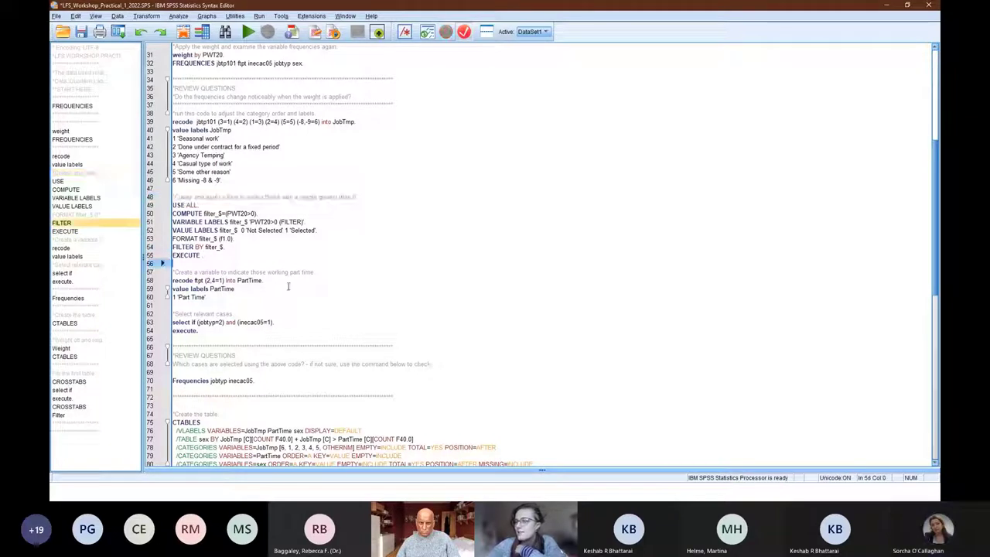
mouse_move(256, 254)
left_mouse_down()
mouse_move(224, 247)
mouse_move(200, 197)
left_mouse_up()
key("ctrl+r")
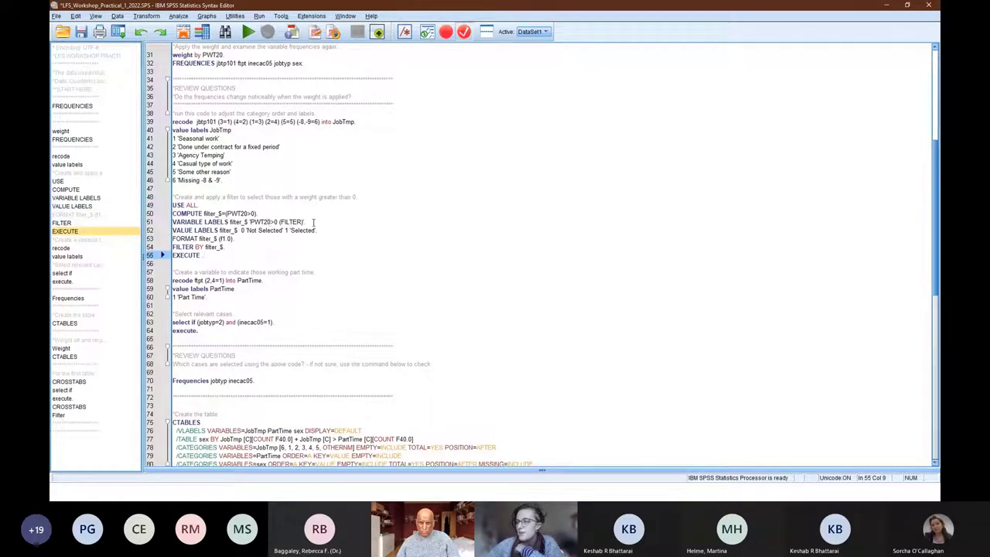
left_click_drag(203, 255, 178, 197)
key("ctrl+r")
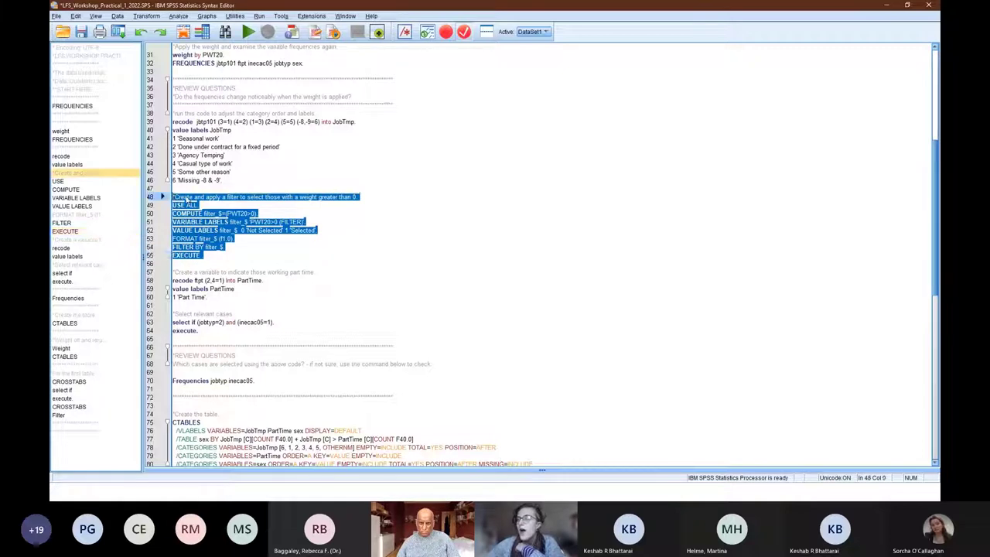